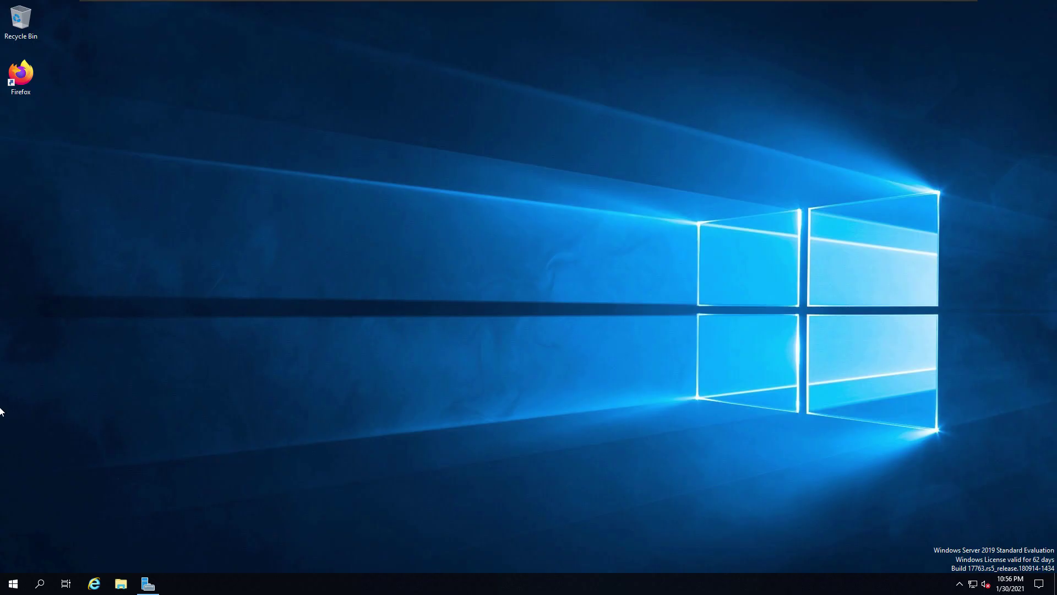
- Launch Exchange Management Shell from the Microsoft Exchange Server 2019 Start menu group
click(12, 589)
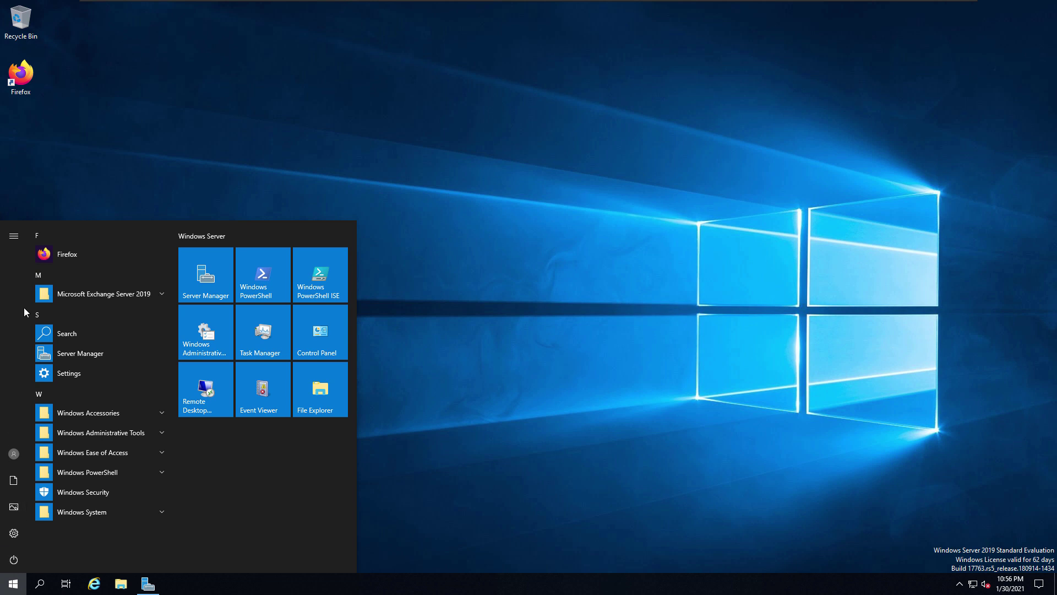
click(153, 299)
click(132, 334)
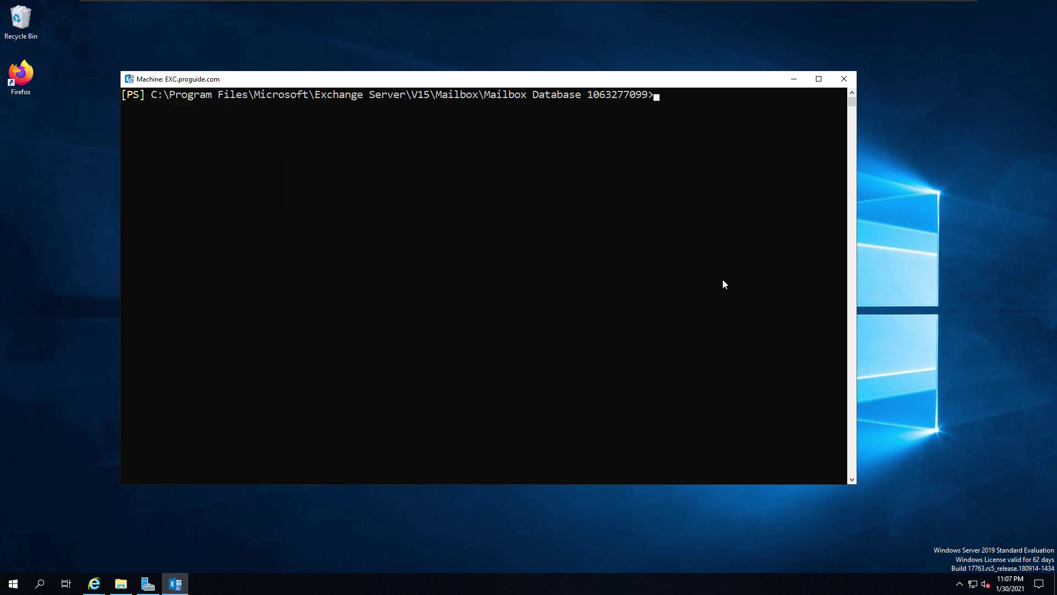
text(eseutil /mh "Mailbox Database 1063277099")
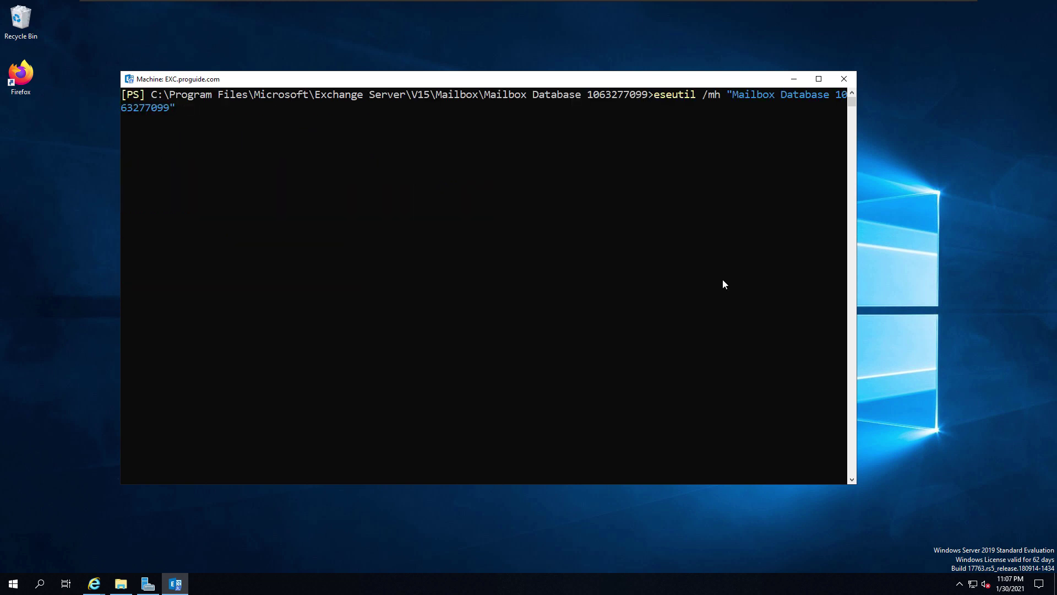
text(.edb)
key(Return)
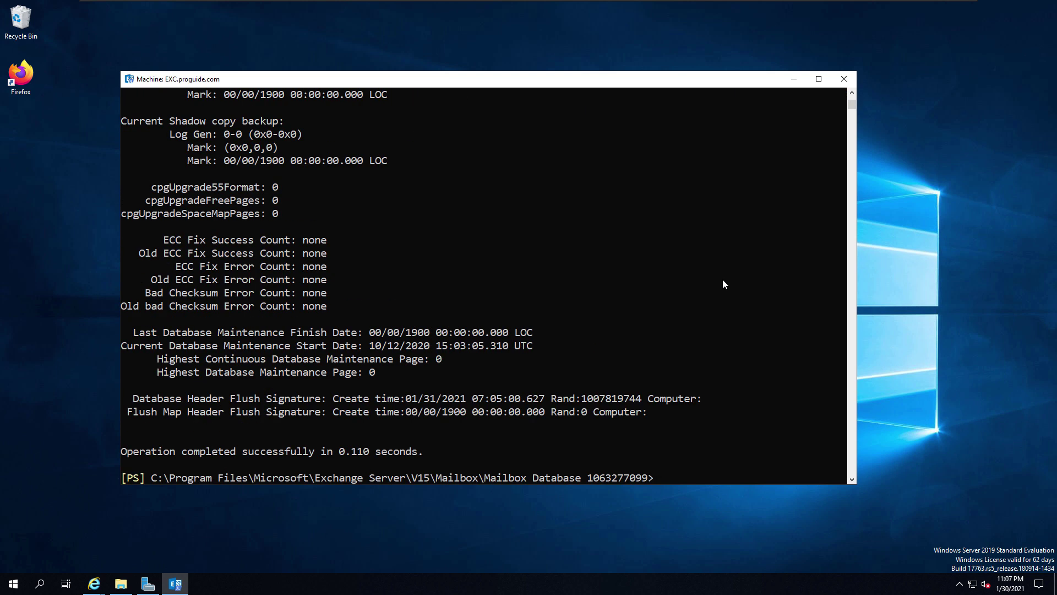
scroll(510, 317, up, 2)
scroll(508, 317, up, 3)
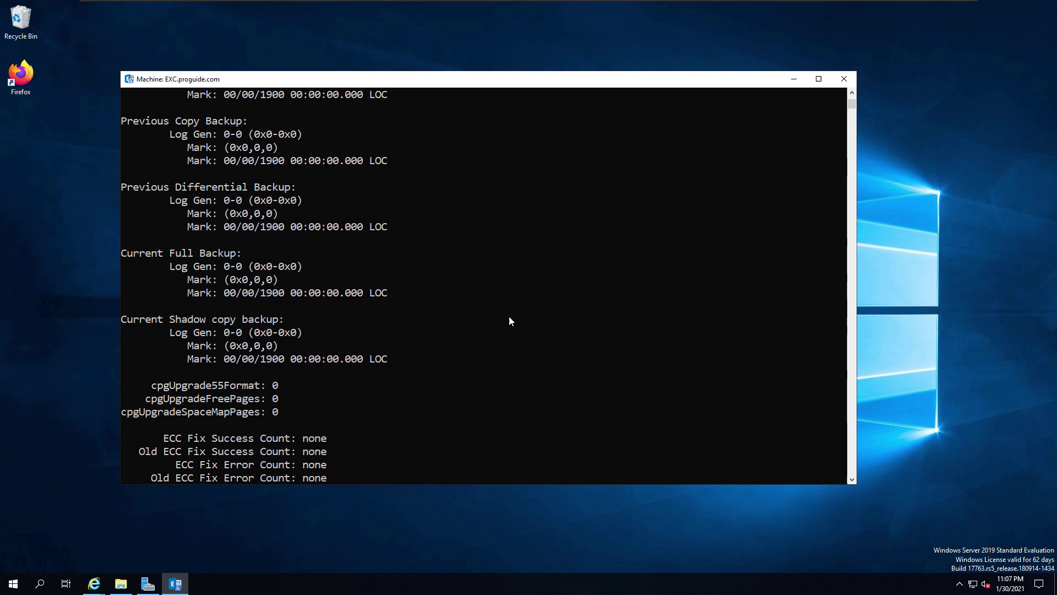
scroll(508, 317, up, 9)
scroll(509, 320, up, 5)
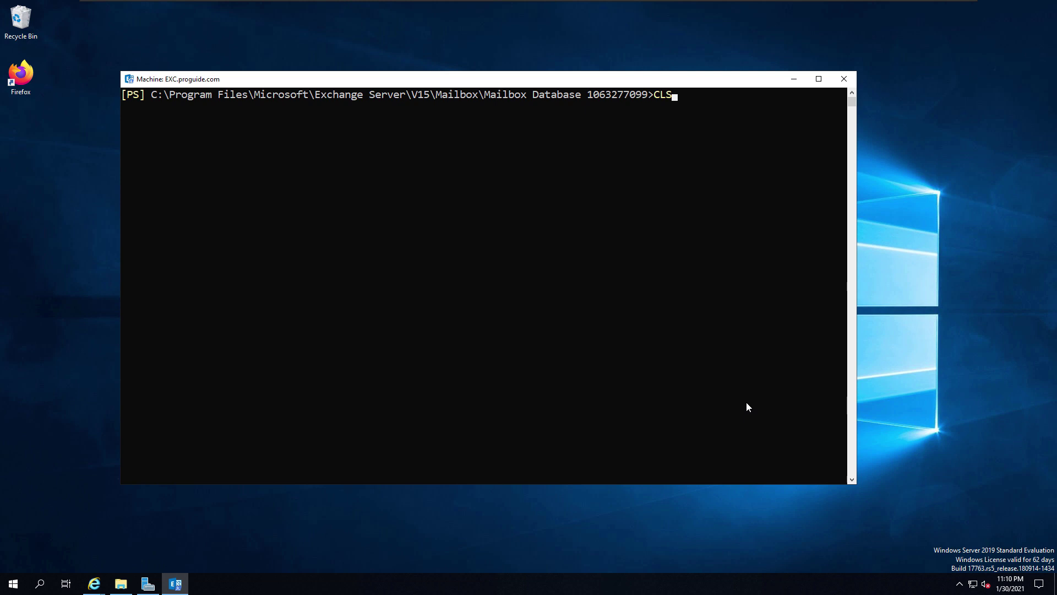
- Run ESEUTIL /r E00 with the log and database paths, replacing an earlier sample command
text(eseutil /r E01 /IL:\logs /d M:\DB01)
key(Left)
key(Left)
key(Left)
key(Left)
key(Left)
key(Left)
key(Left)
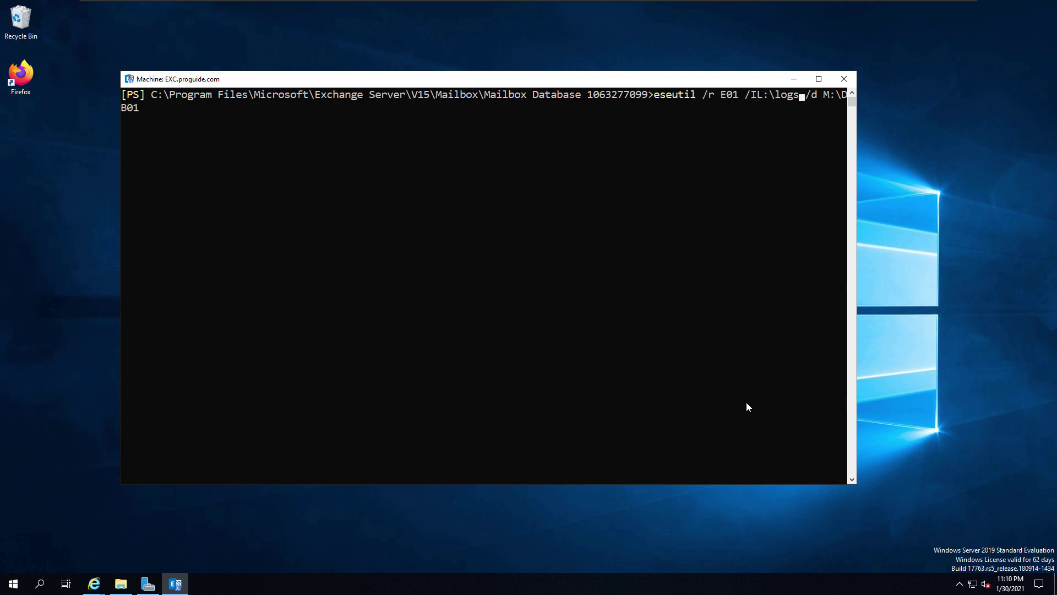
key(Right)
key(Right)
key(Right)
key(Escape)
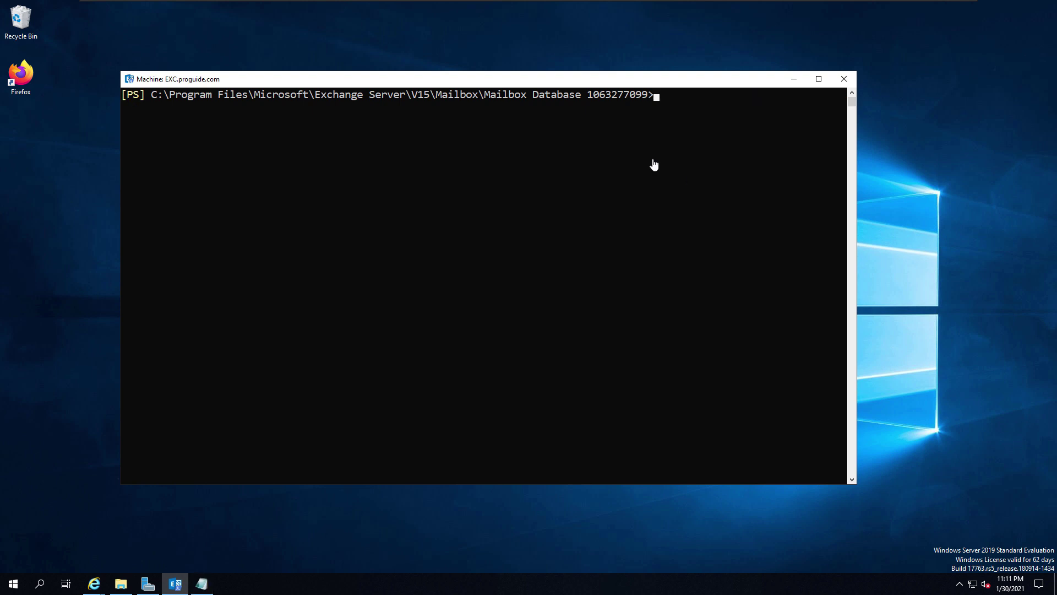
key(ctrl+v)
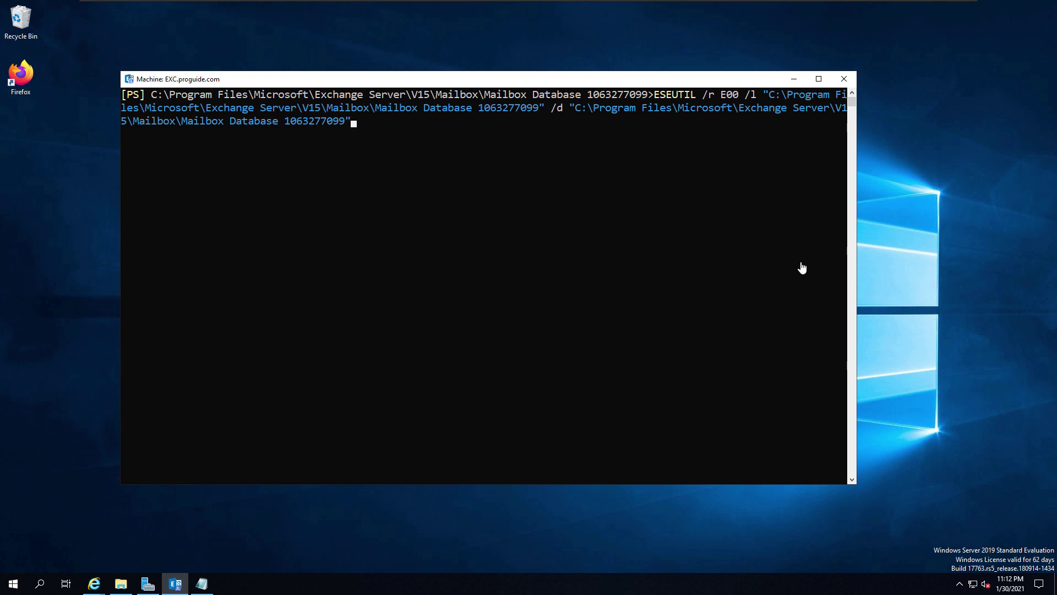
key(Return)
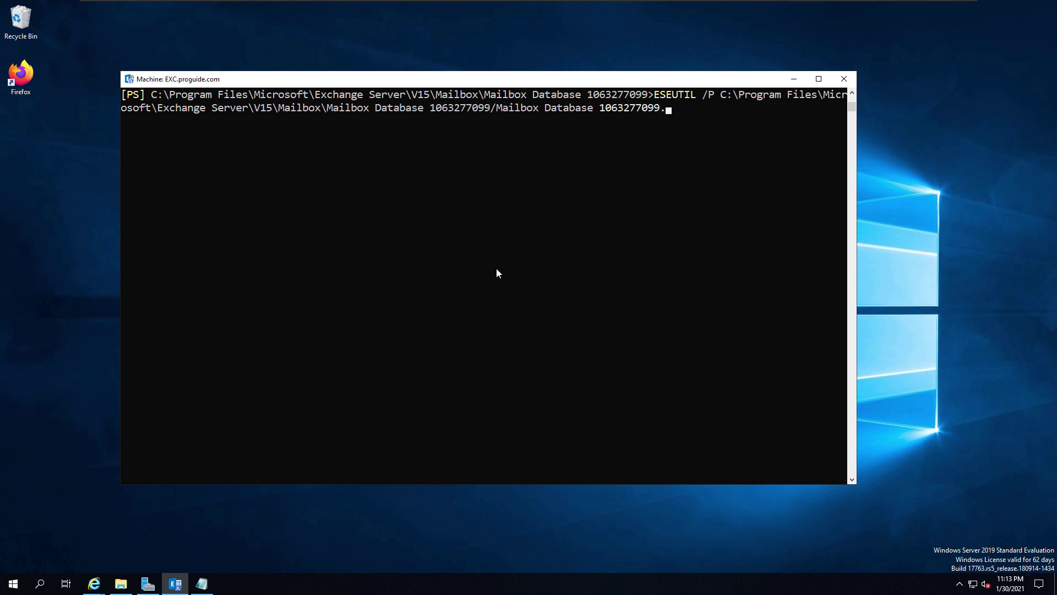
- Run ESEUTIL /P on the quoted Mailbox Database 1063277099.edb path and confirm the repair warning
text(edb")
click(723, 98)
text(')
key(Return)
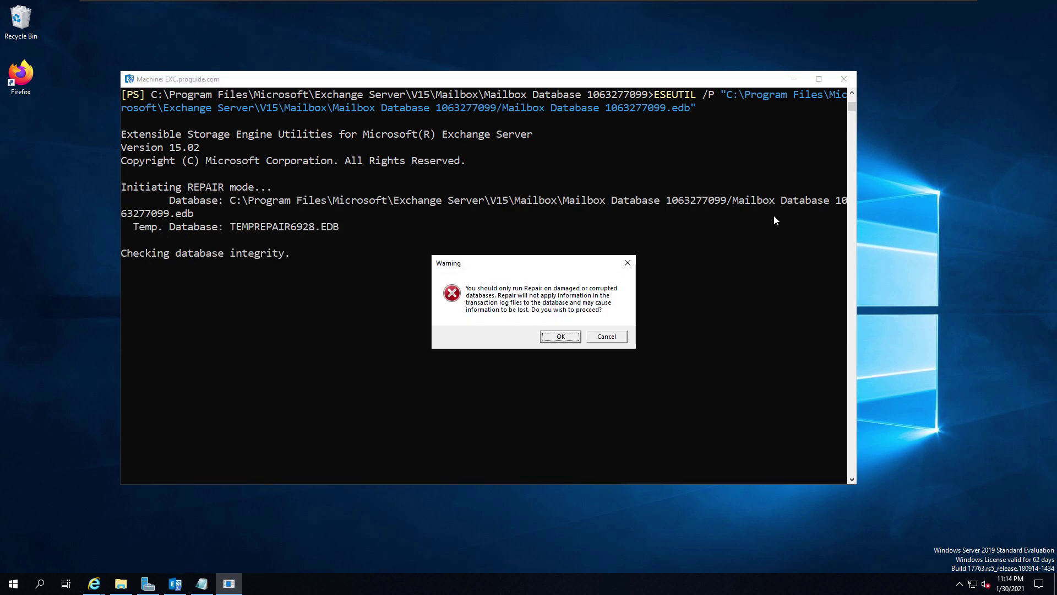
click(559, 337)
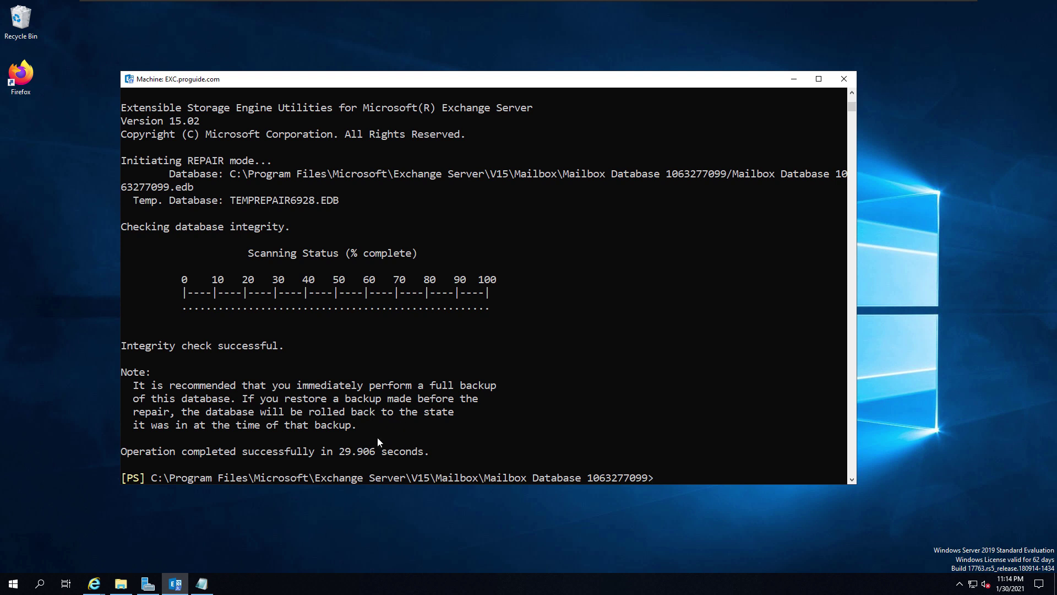
click(698, 438)
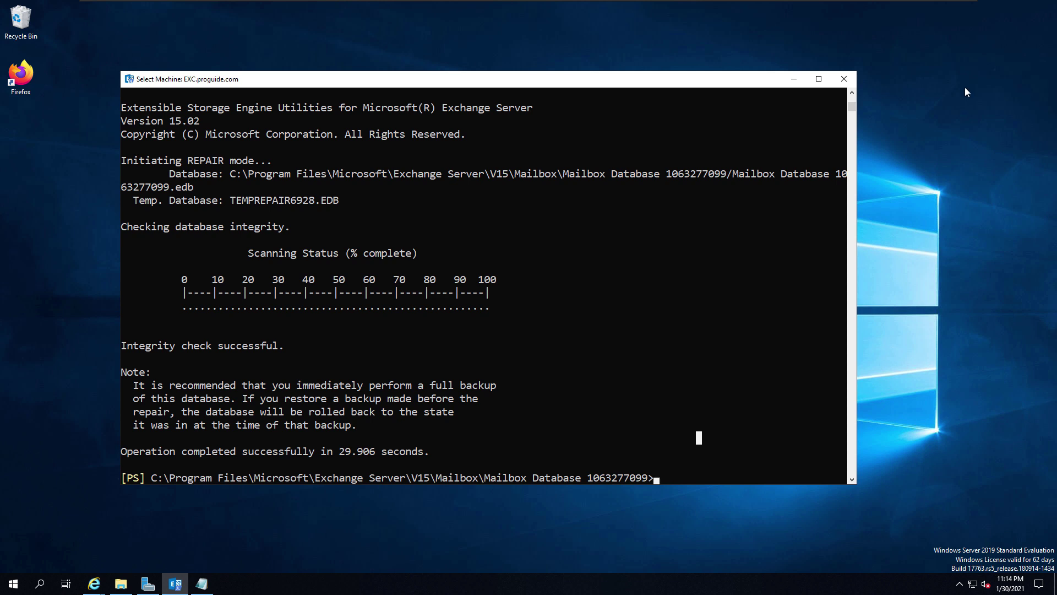
- Rerun eseutil /mh on the repaired database and check the header shows Clean Shutdown
key(Escape)
right_click(685, 328)
key(Up)
key(Up)
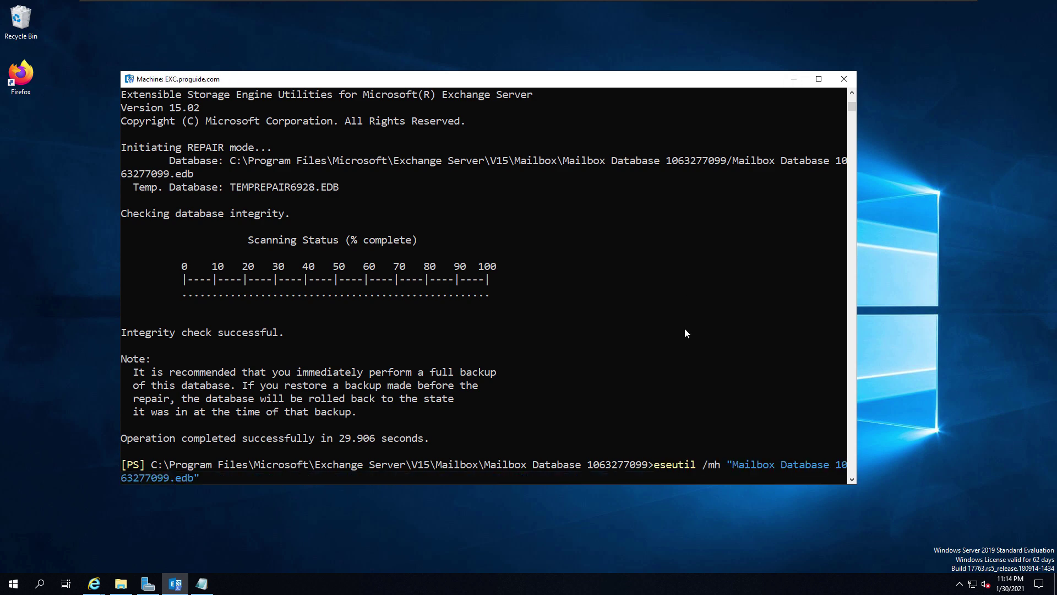
key(Return)
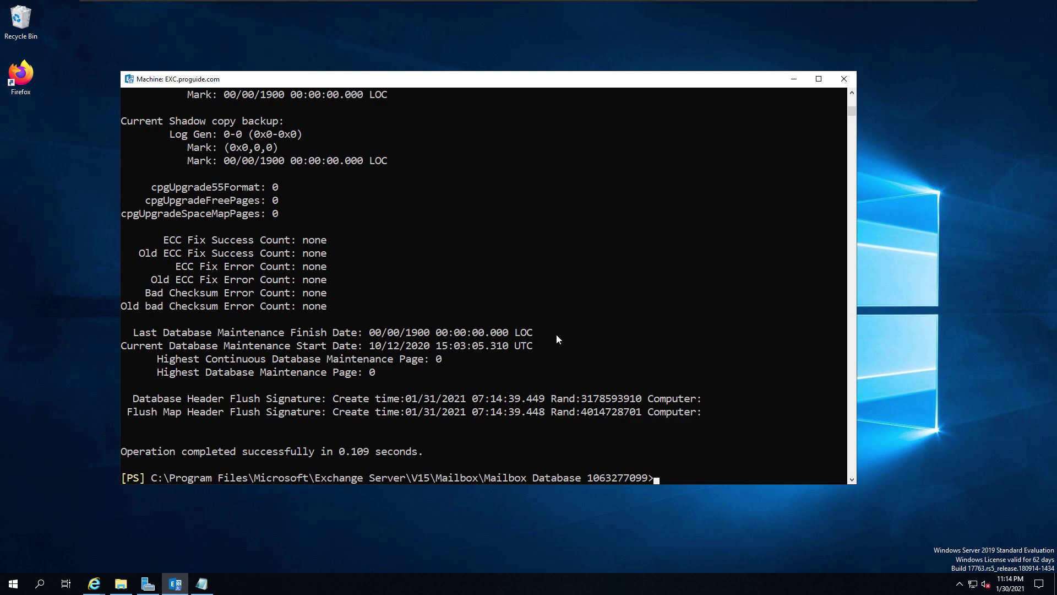
scroll(556, 334, up, 13)
scroll(557, 339, up, 6)
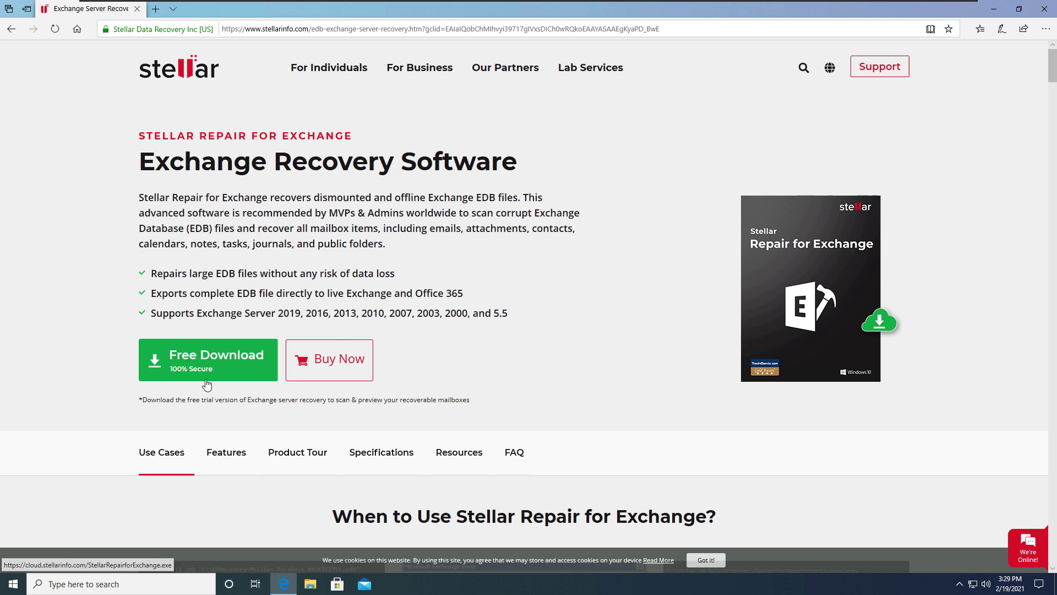
- Download and save the StellarRepairforExchange.exe free trial installer, then view its Key Features
click(207, 367)
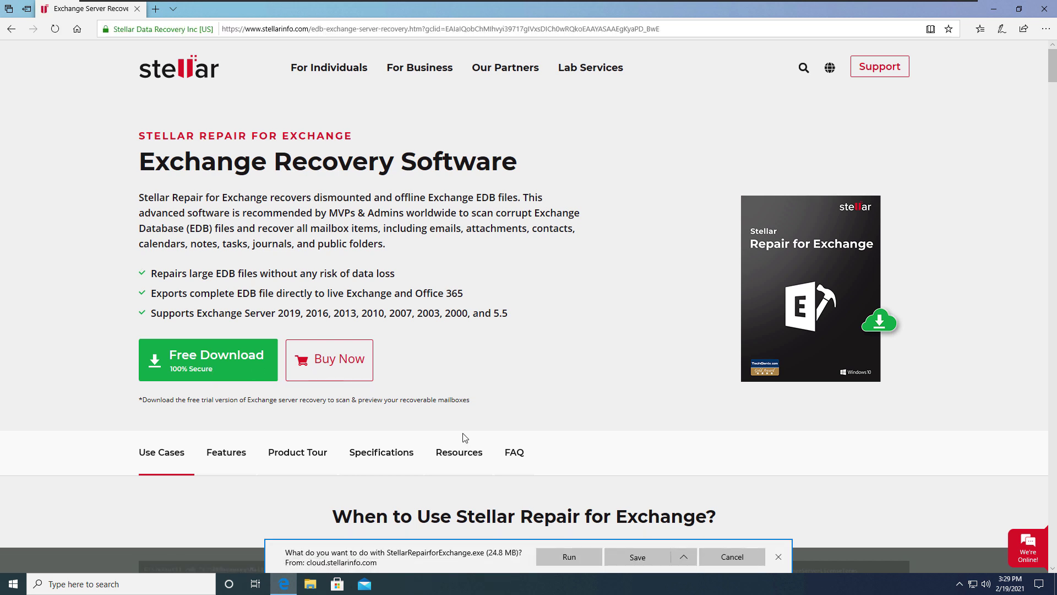
click(642, 561)
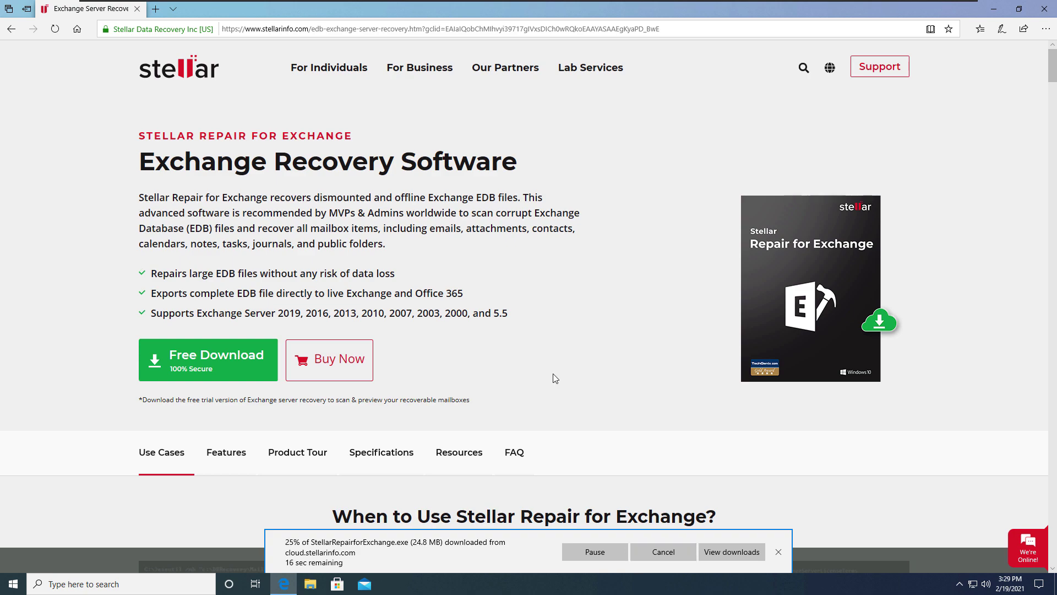
scroll(553, 377, down, 1)
scroll(555, 377, down, 2)
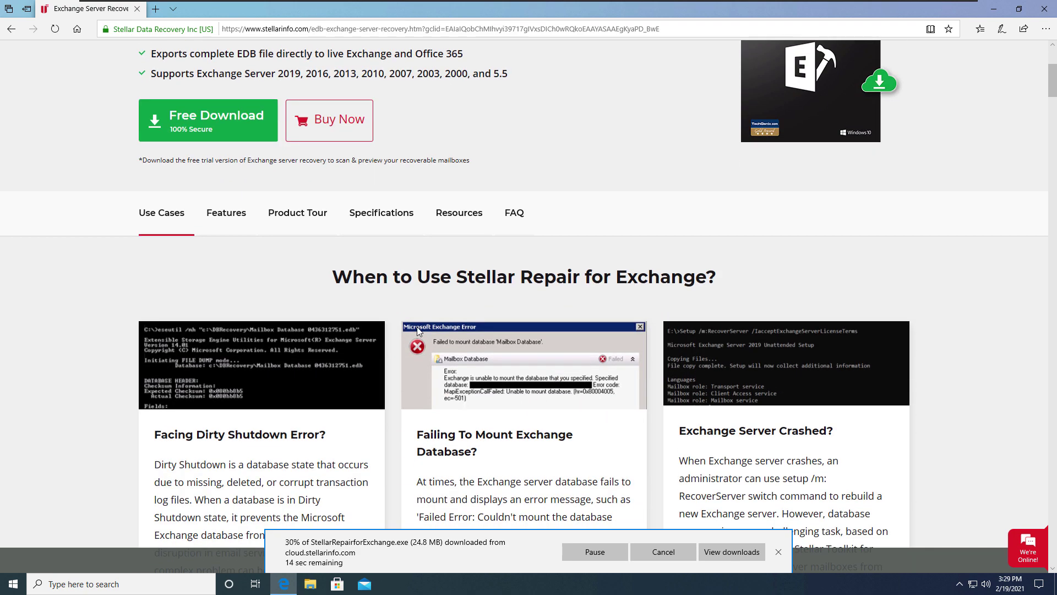
click(210, 210)
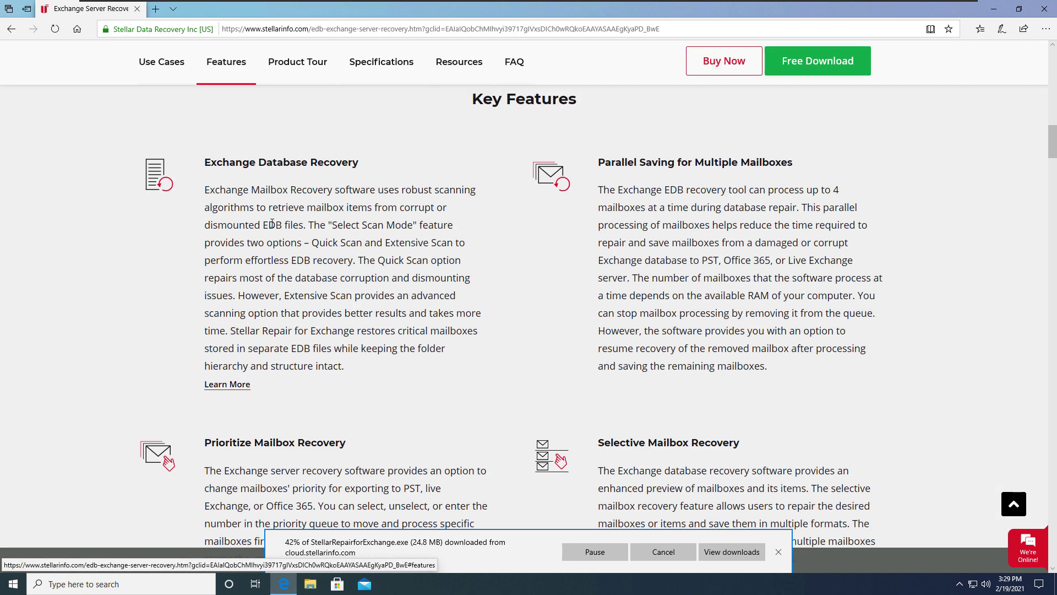
scroll(334, 238, down, 7)
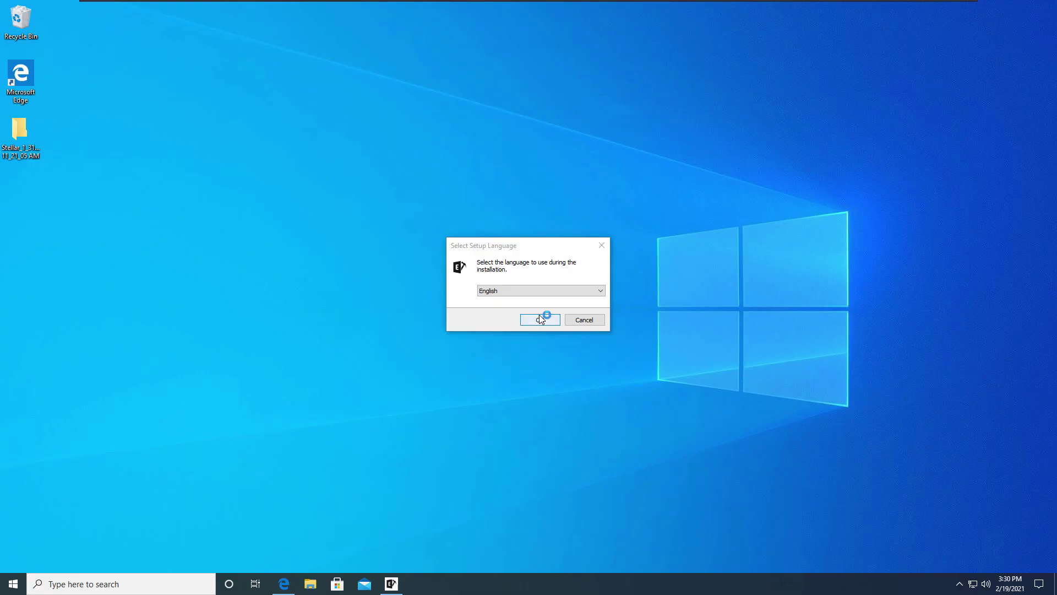
- Install Stellar Repair for Exchange in English with the license accepted, launching it at finish
click(539, 316)
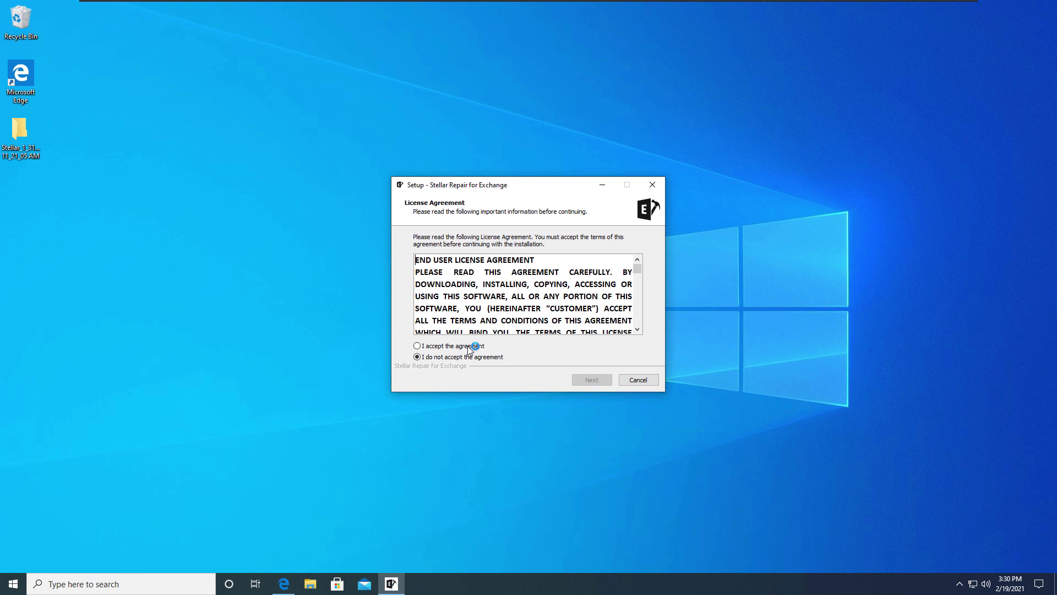
click(471, 345)
click(587, 384)
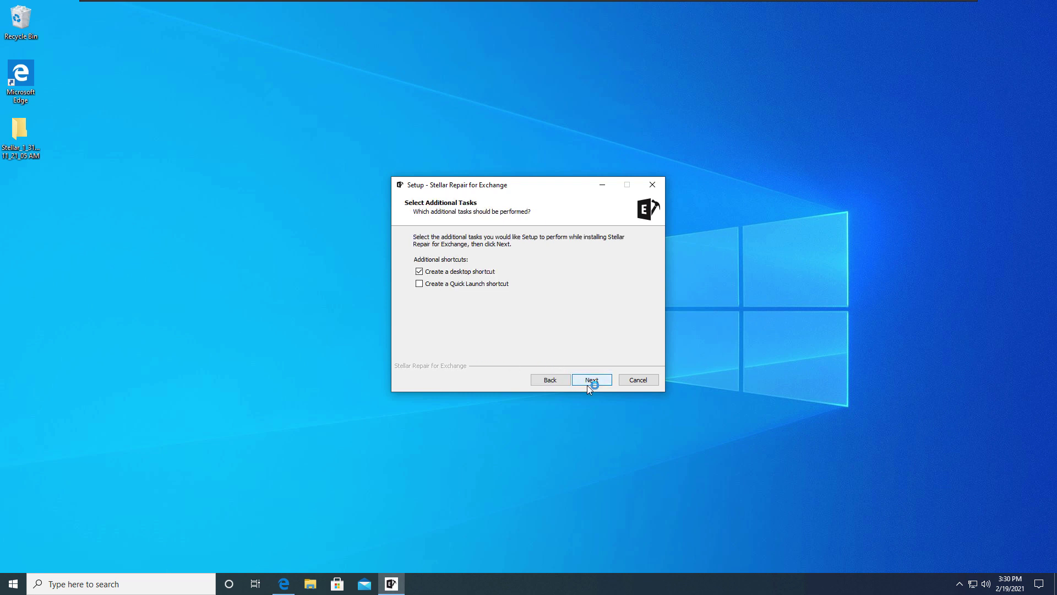
click(587, 385)
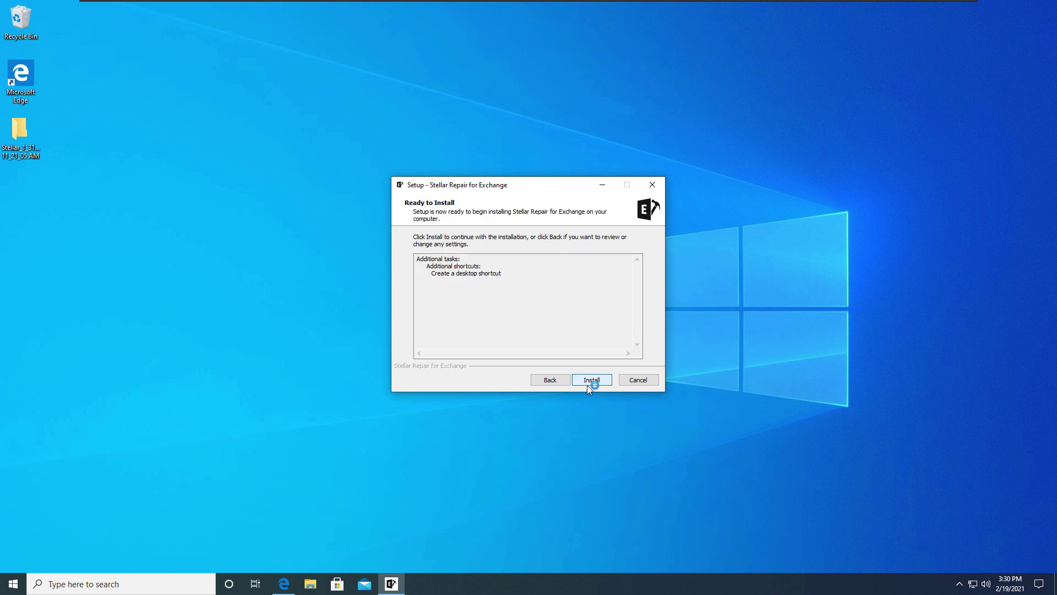
click(587, 385)
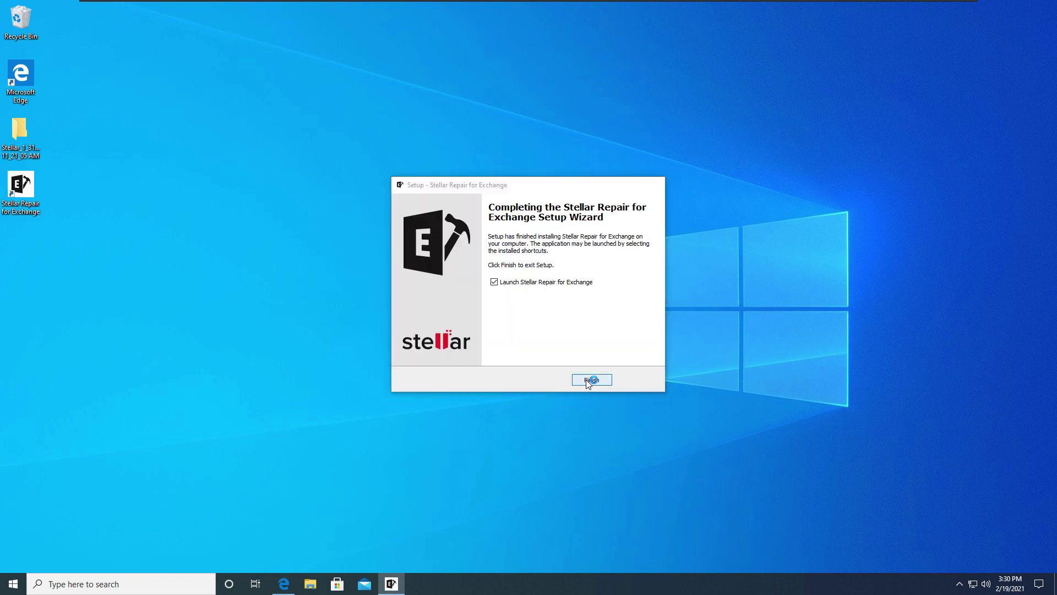
click(586, 379)
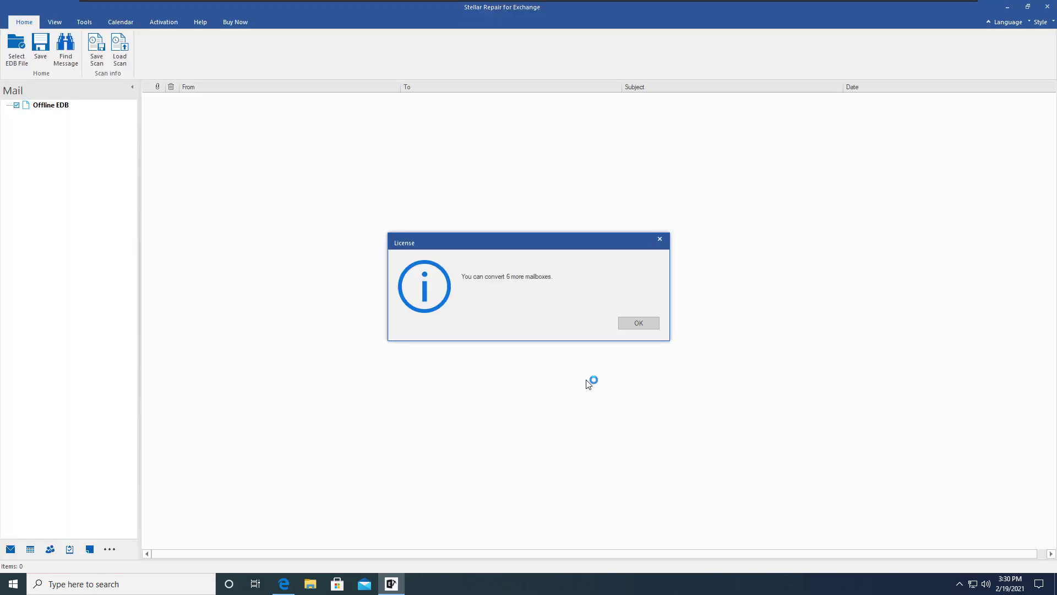
click(624, 324)
click(681, 175)
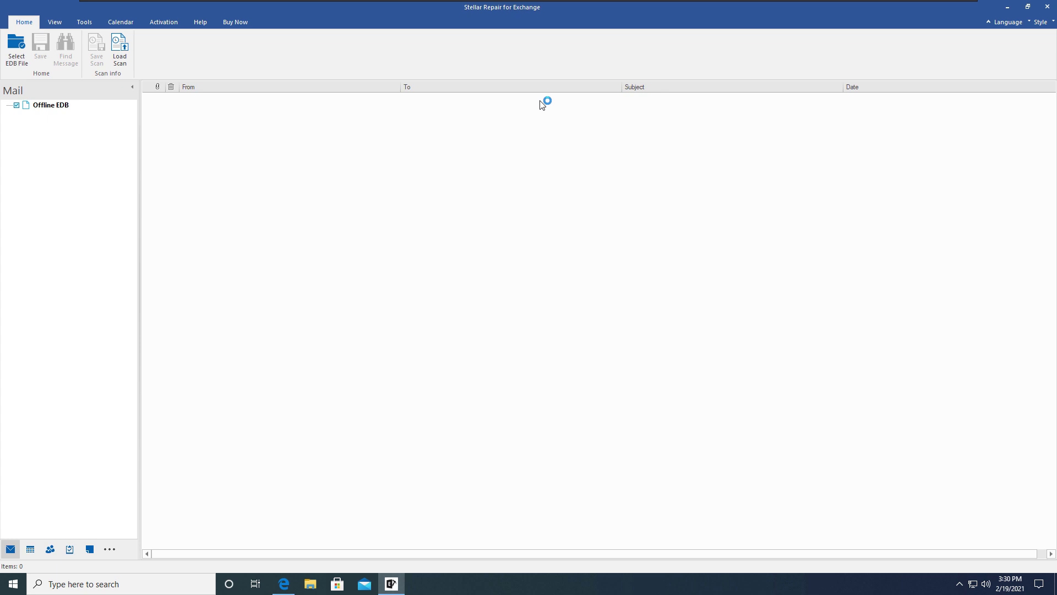
click(205, 23)
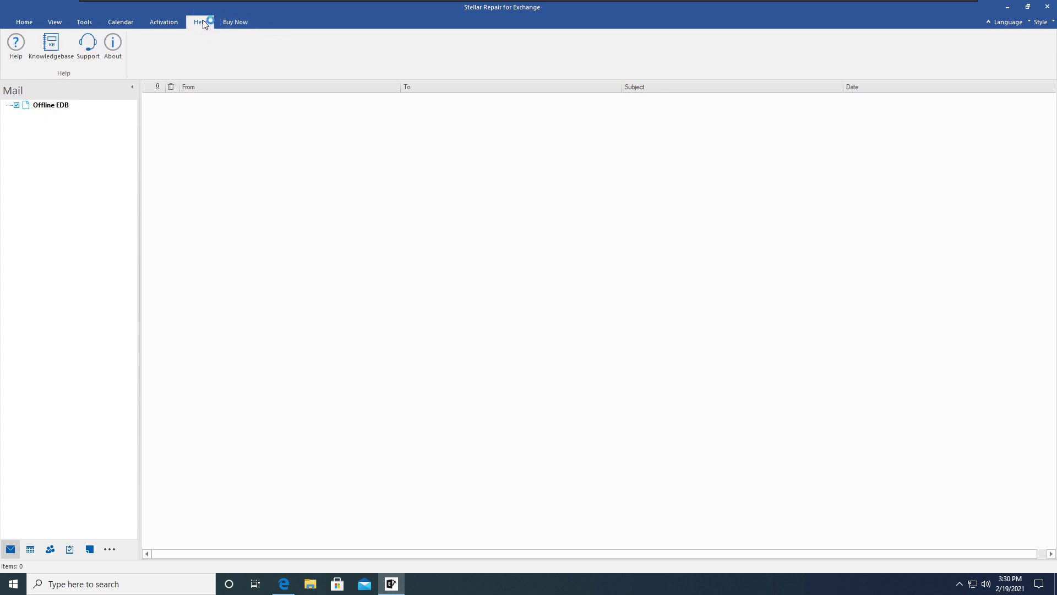
click(173, 23)
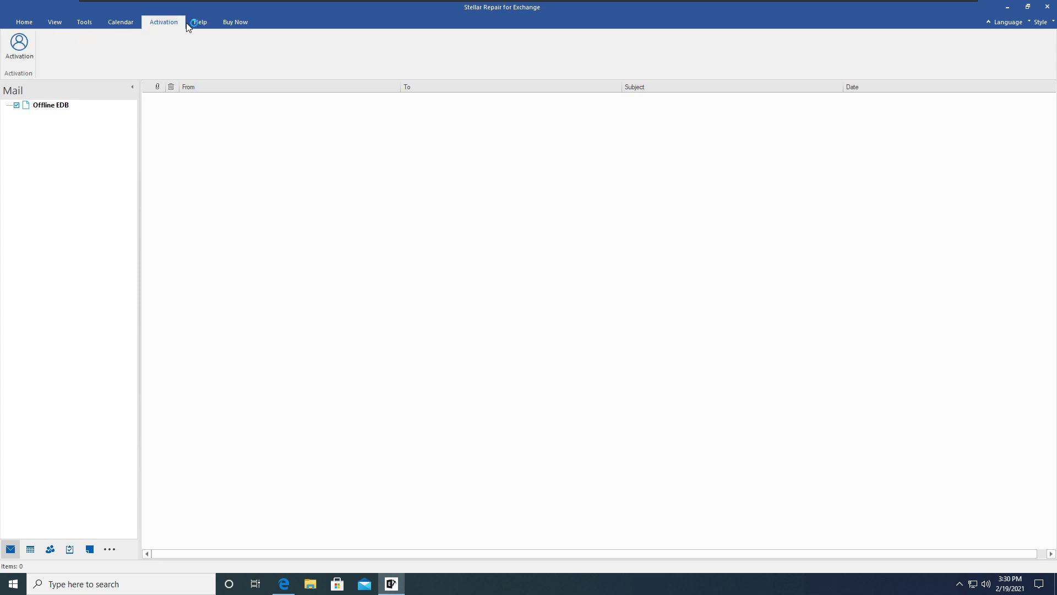
click(194, 24)
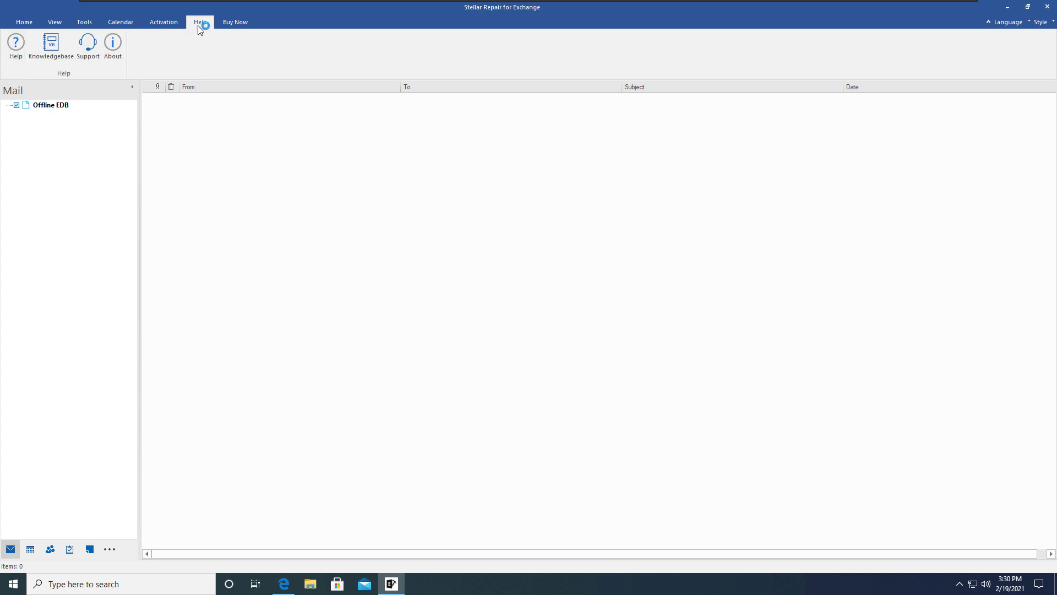
click(113, 44)
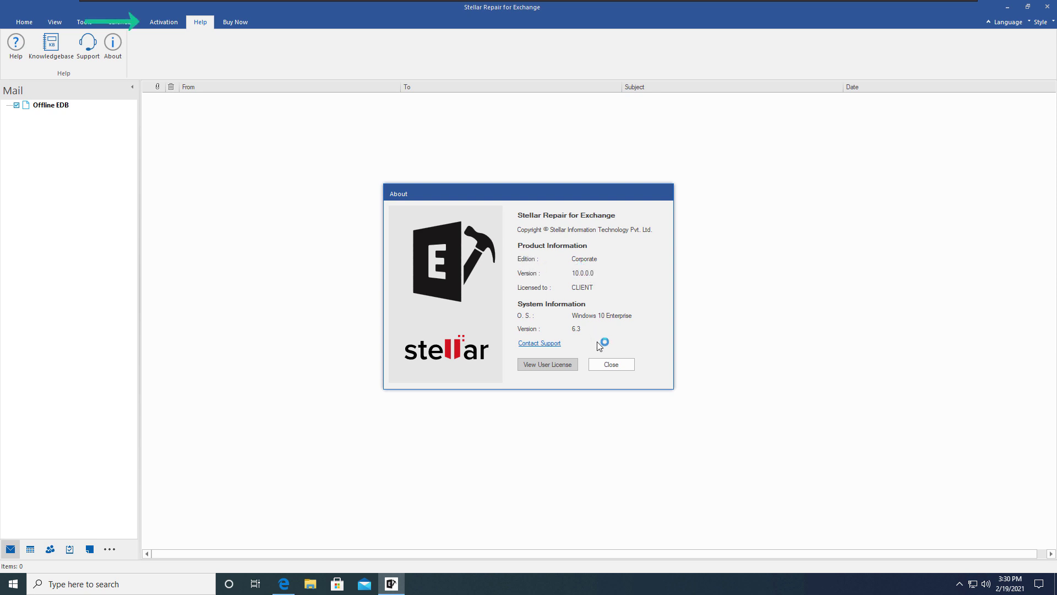
click(612, 364)
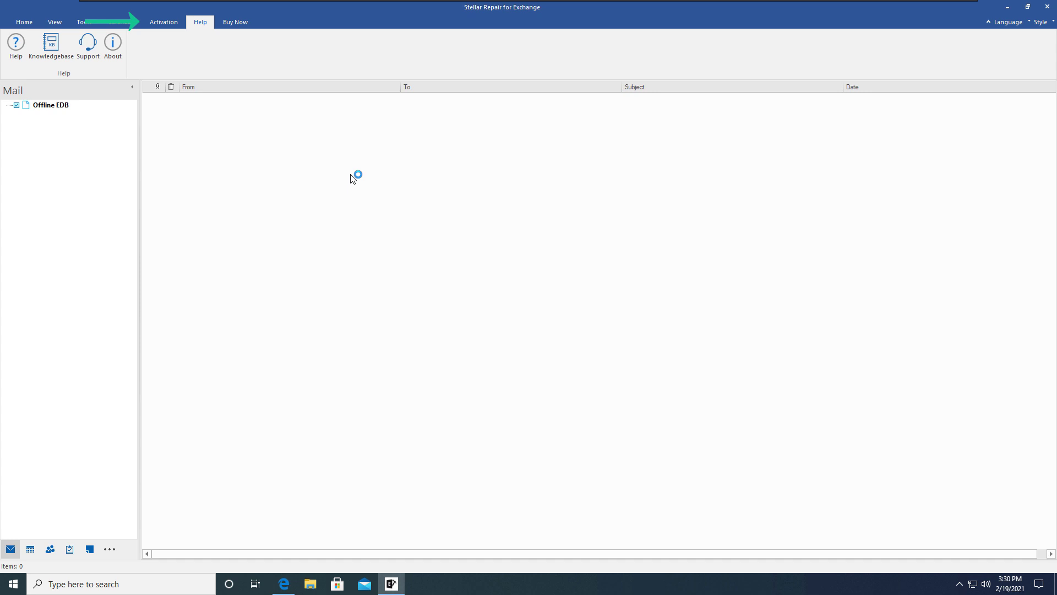
click(26, 22)
- Load Mailbox Database 1063277099.edb as the EDB file and run a Quick Scan
click(49, 104)
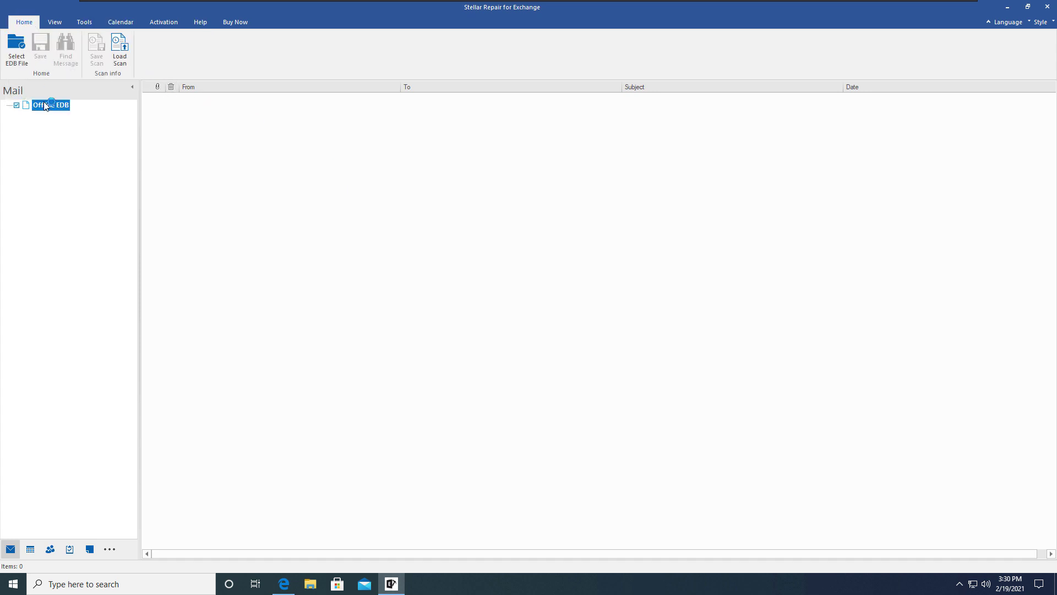
click(16, 48)
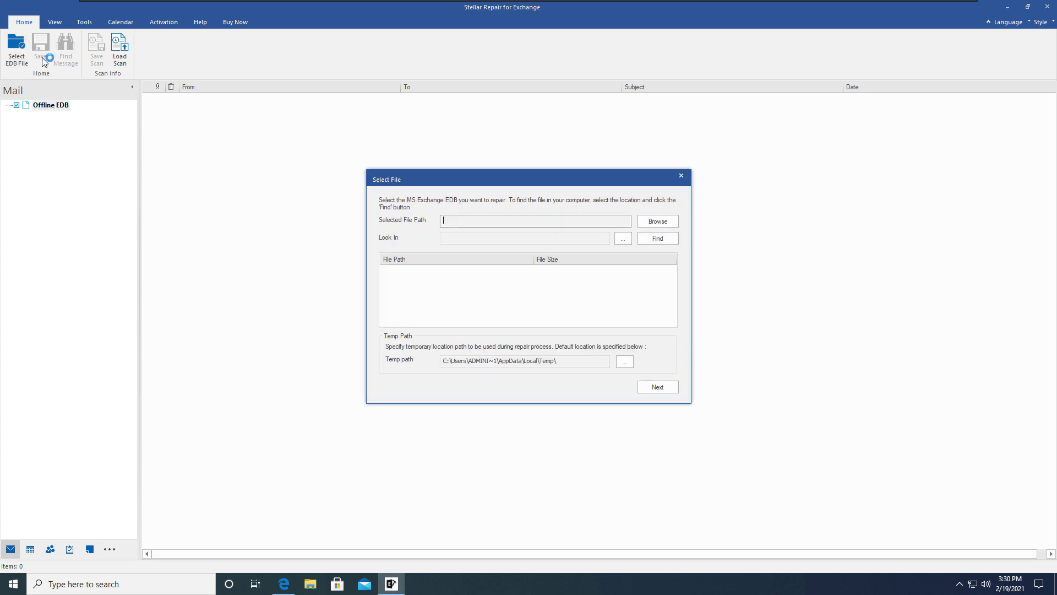
click(642, 219)
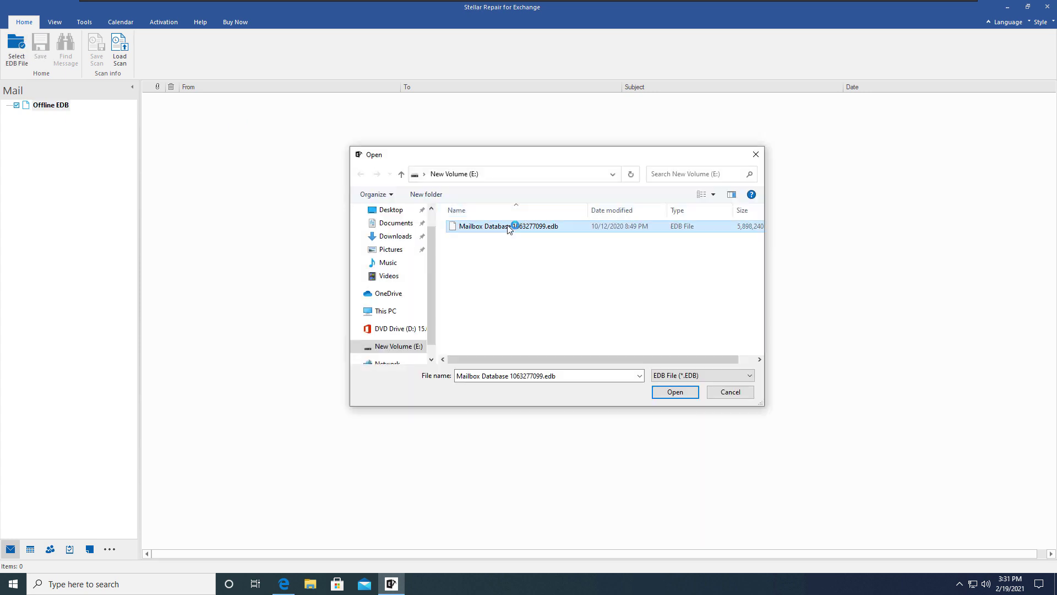
click(688, 394)
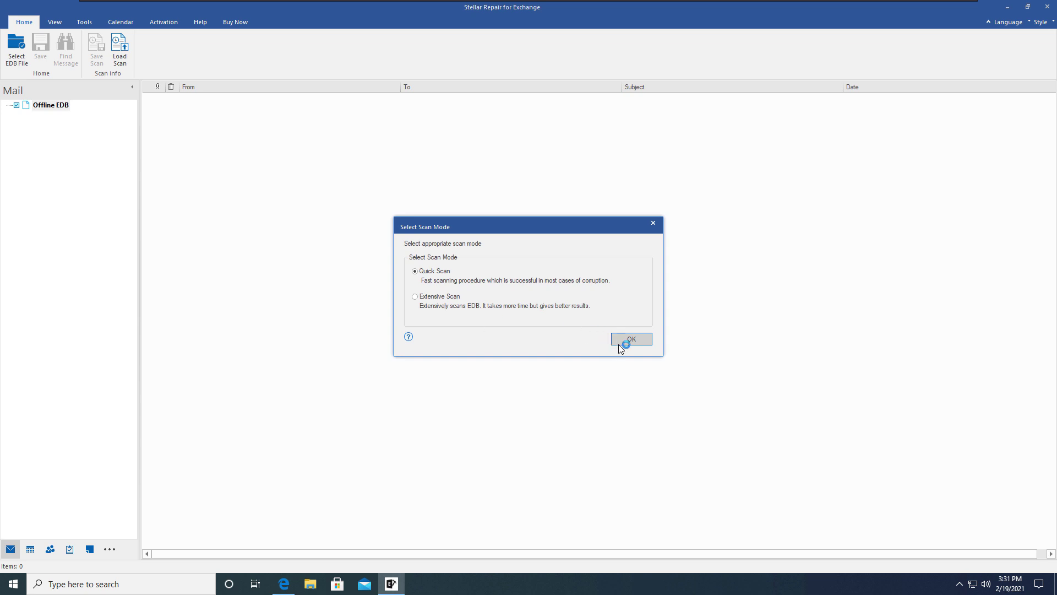
click(634, 338)
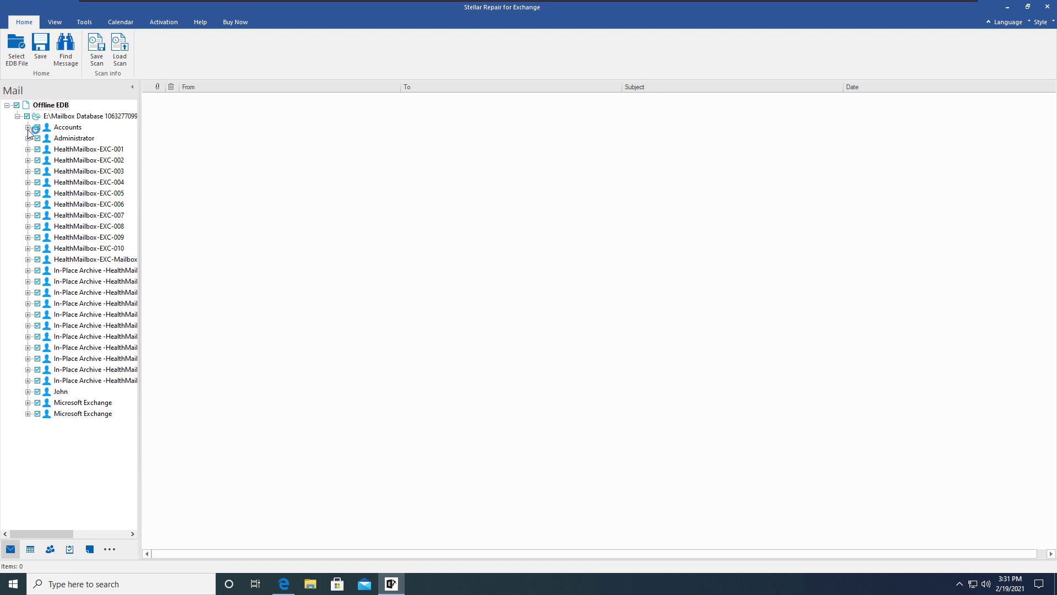
- Cycle through the Contacts, Tasks and Mail views, then open John's Calendar
key(ctrl+3)
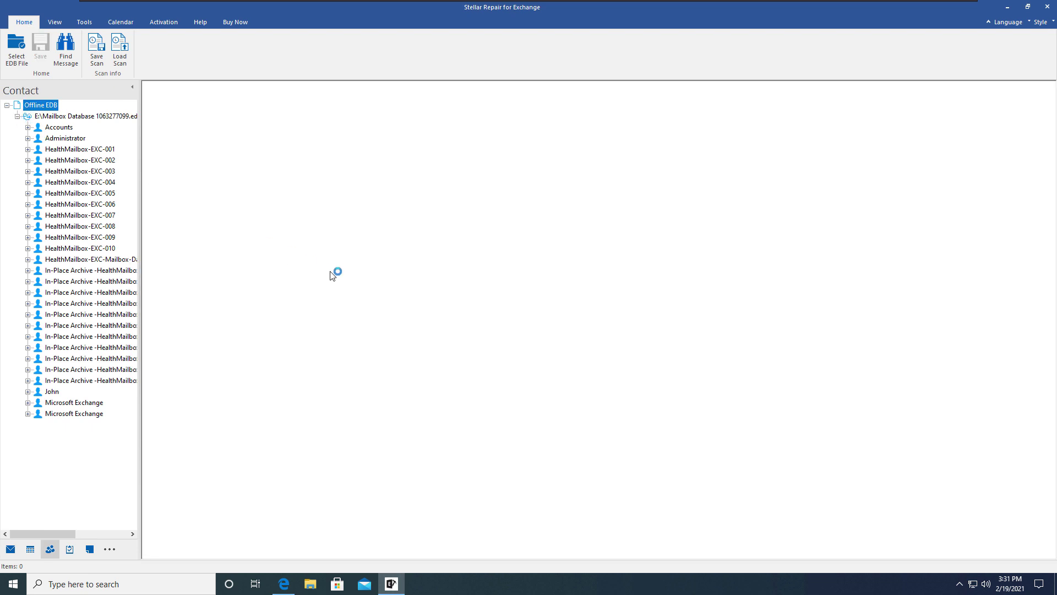
click(68, 550)
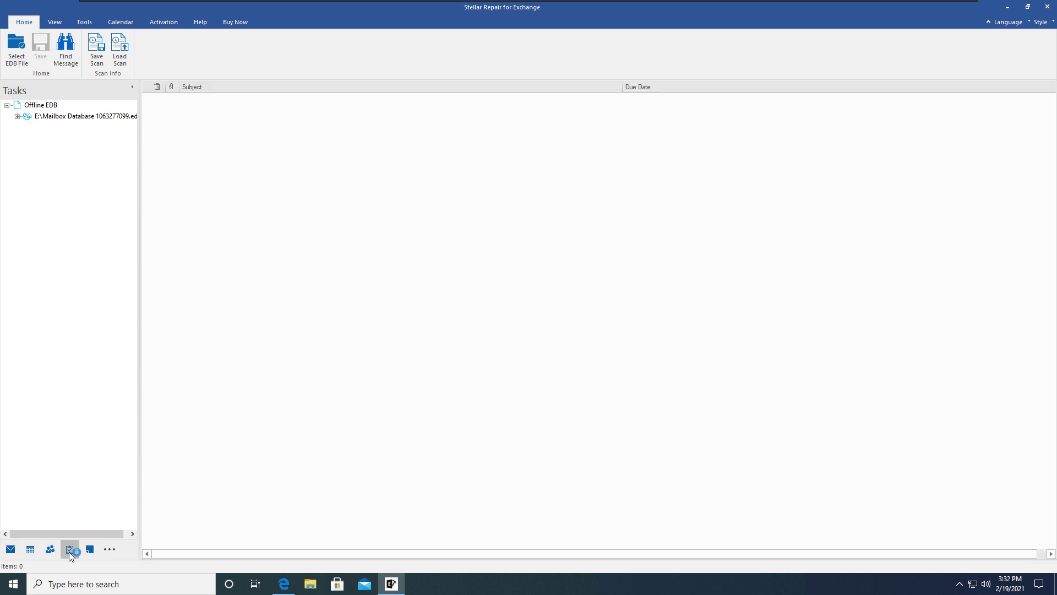
key(ctrl+1)
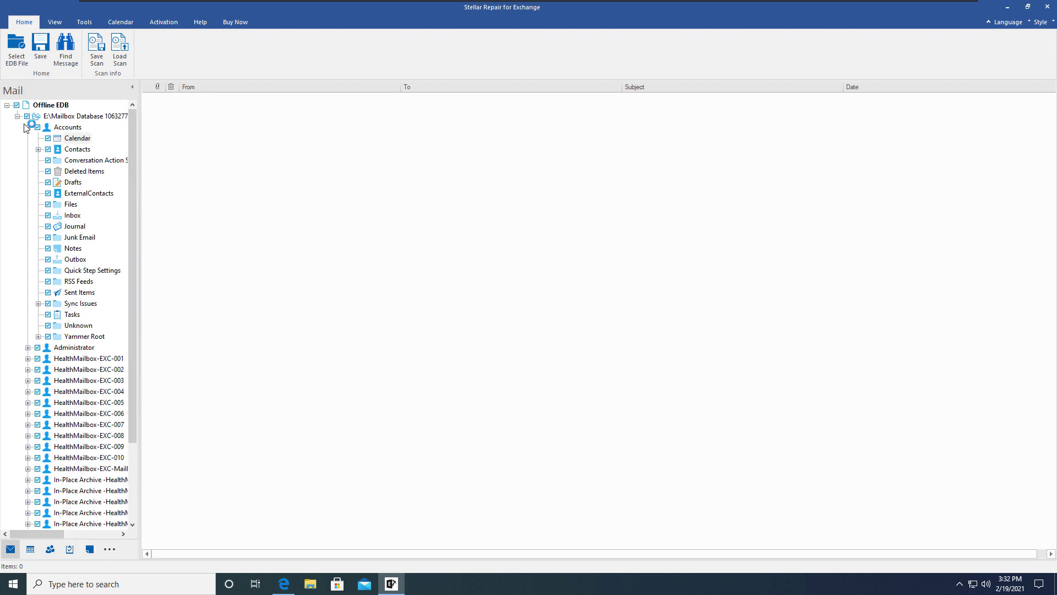
click(27, 392)
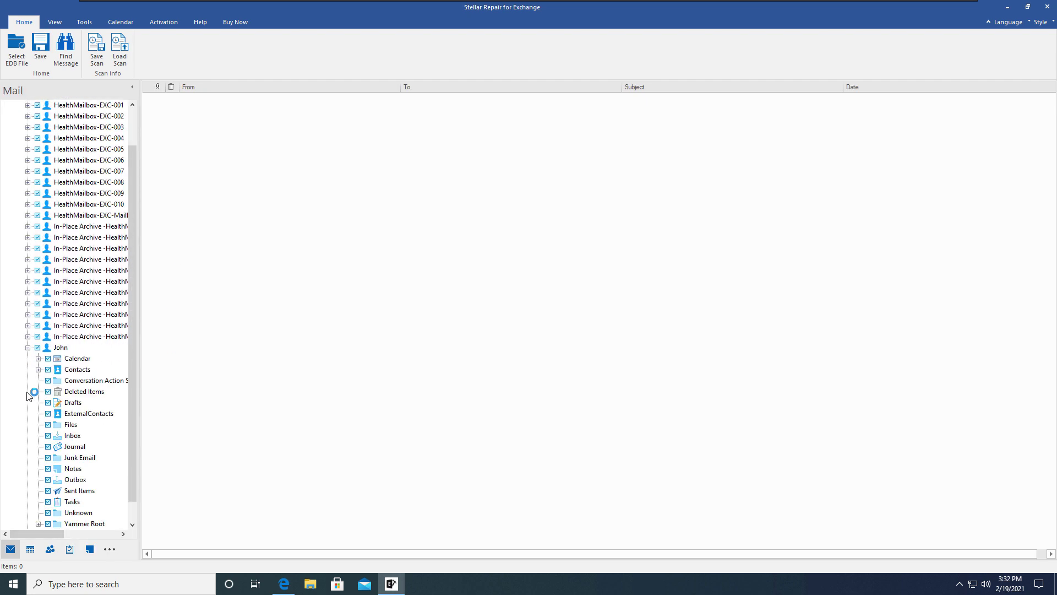
click(77, 358)
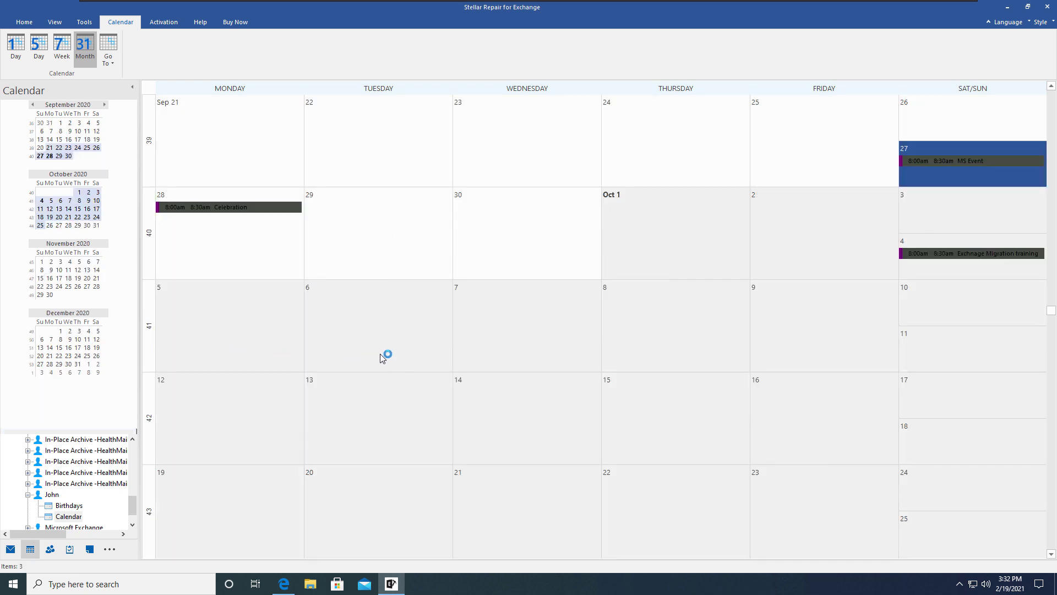
- Preview the Sep 28 Celebration, Oct 4 Exchange Migration training and Sep 27 MS Event, then show Contacts
click(230, 207)
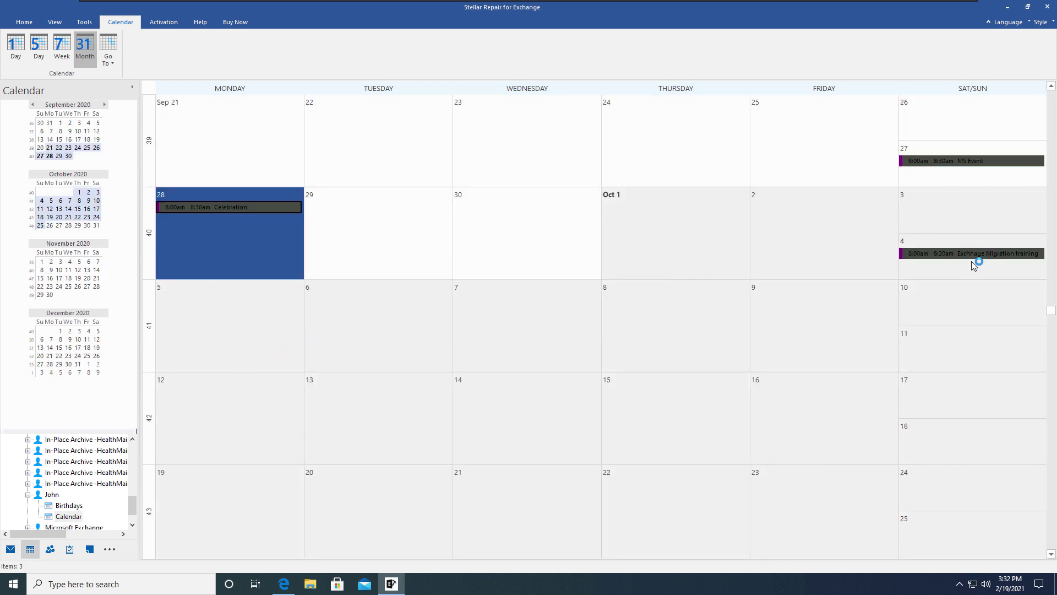
click(975, 237)
click(979, 163)
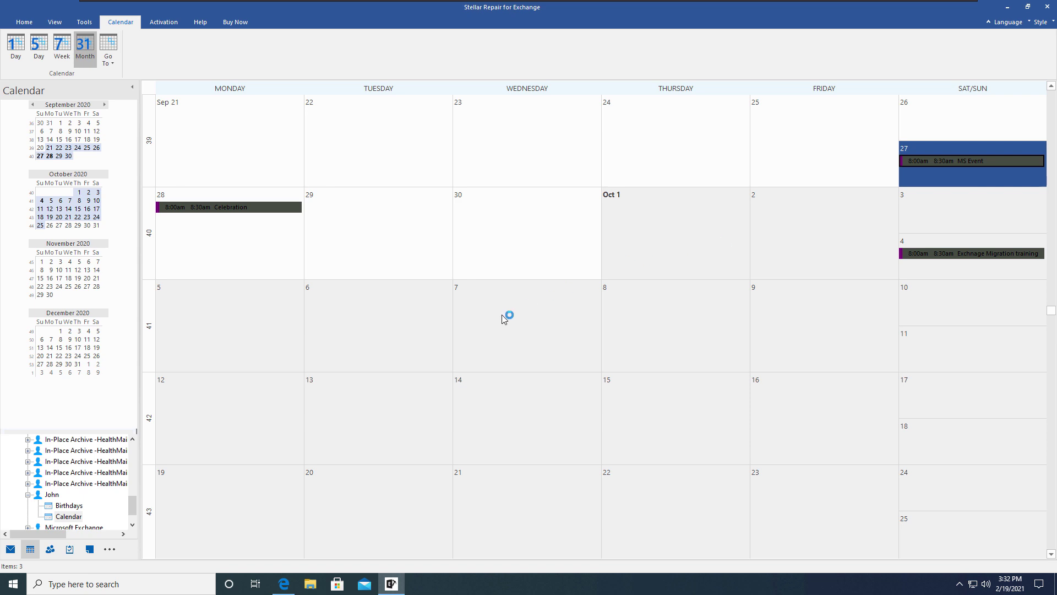
scroll(501, 315, up, 3)
scroll(501, 315, down, 3)
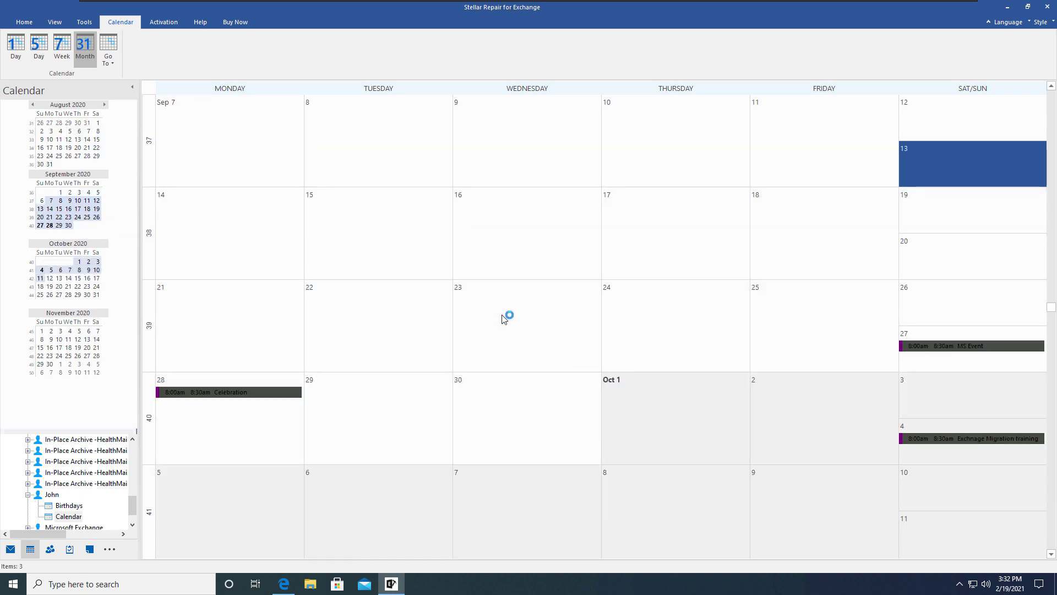
scroll(501, 314, down, 1)
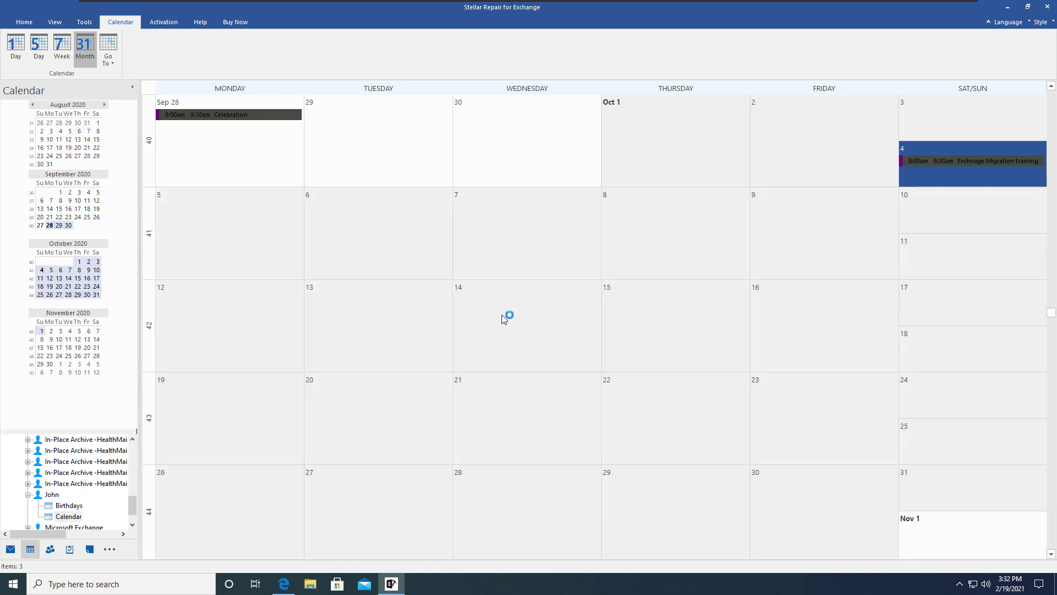
scroll(501, 315, down, 2)
scroll(501, 315, up, 3)
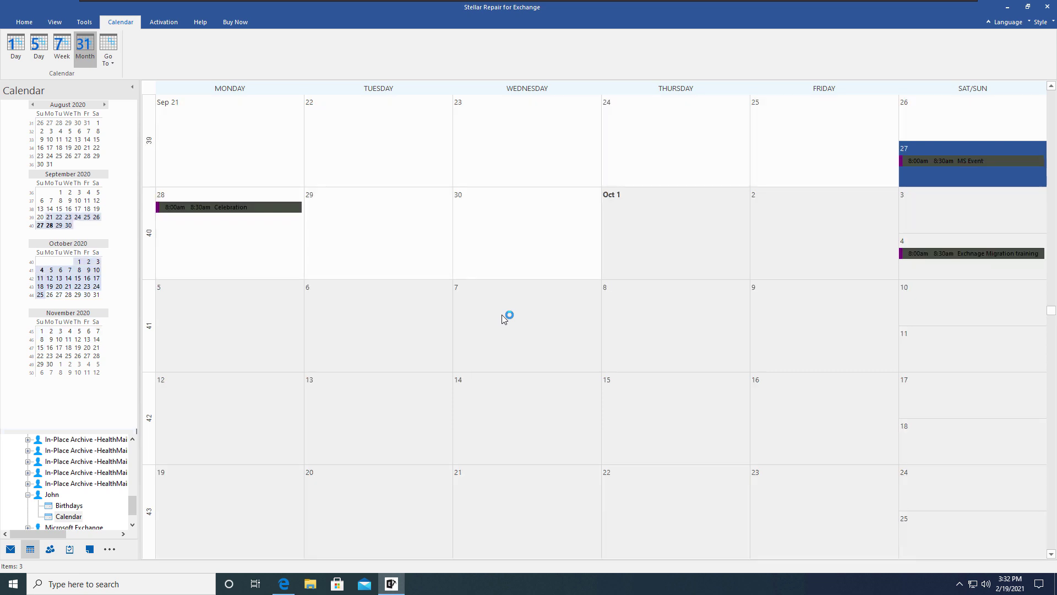
click(48, 551)
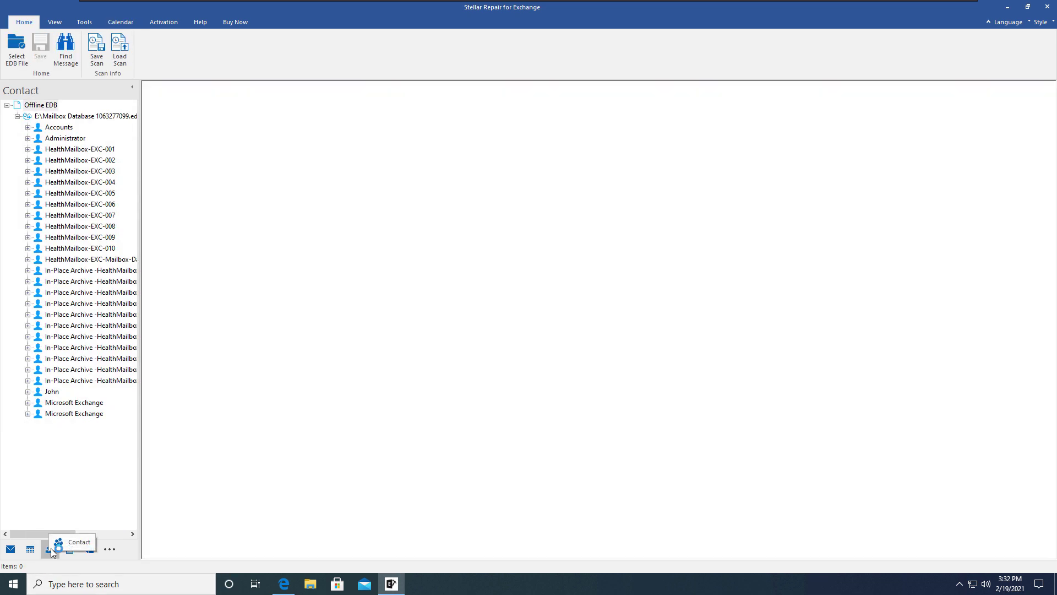
- Expand John's mailbox and view the two entries in his Contacts folder
click(28, 391)
click(62, 403)
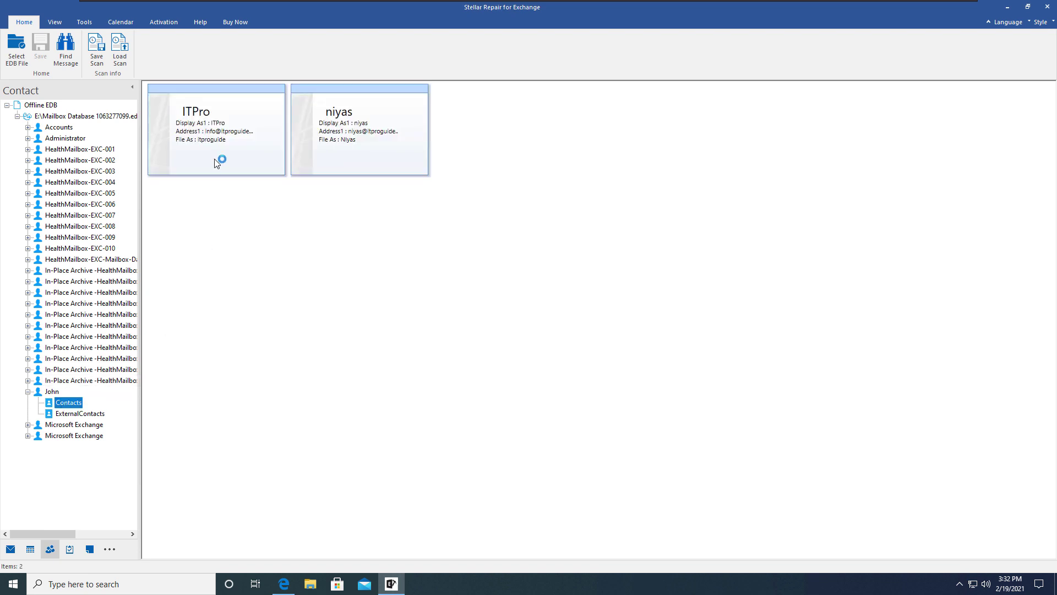
mouse_move(351, 165)
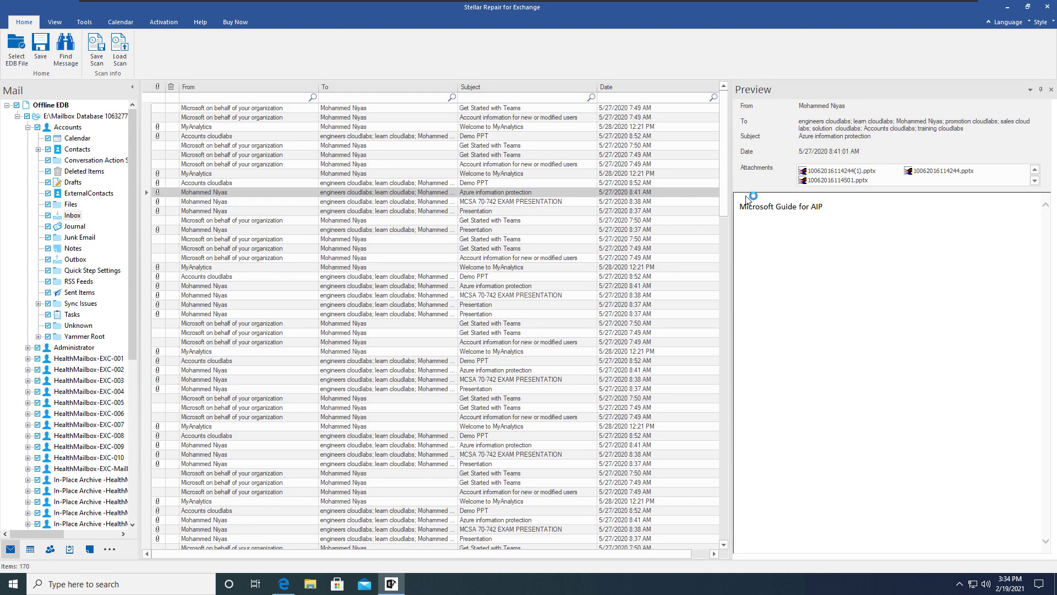
- Save the 'Azure information protection' email as MSG to drive E: and open its folder
click(856, 171)
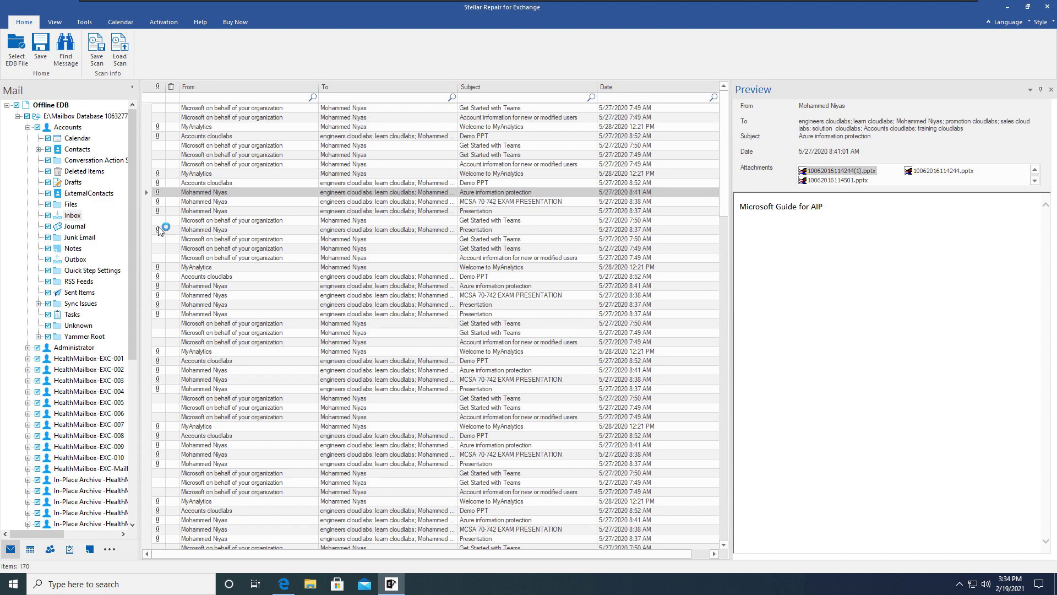
right_click(193, 195)
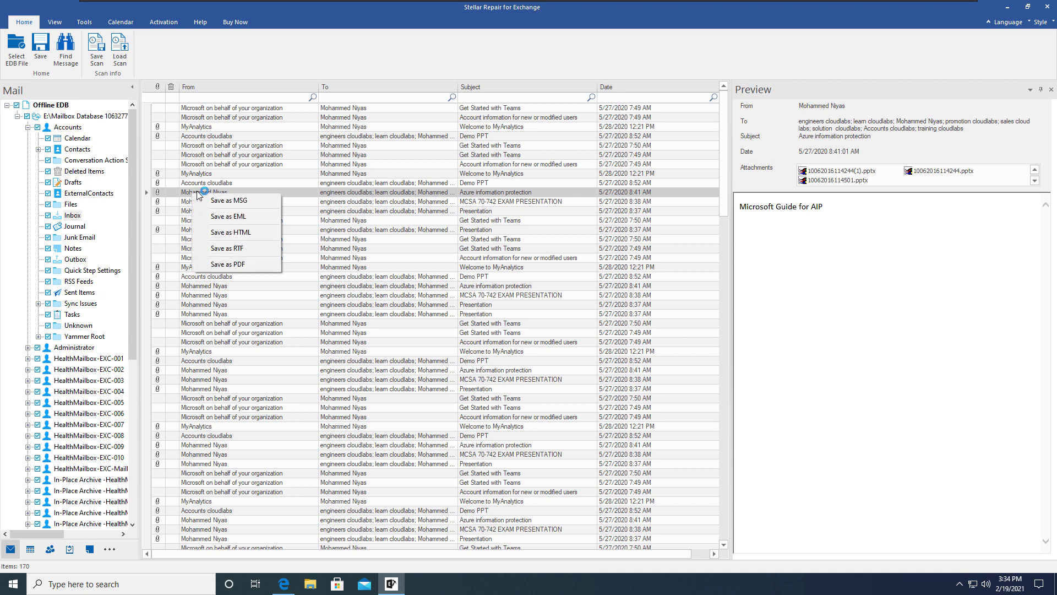
click(241, 201)
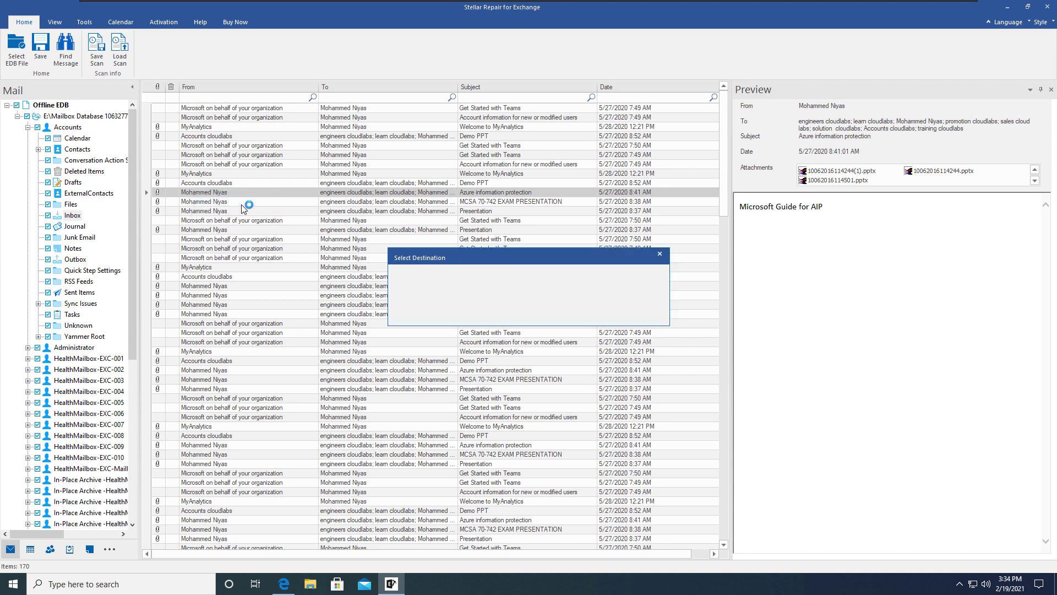
click(656, 306)
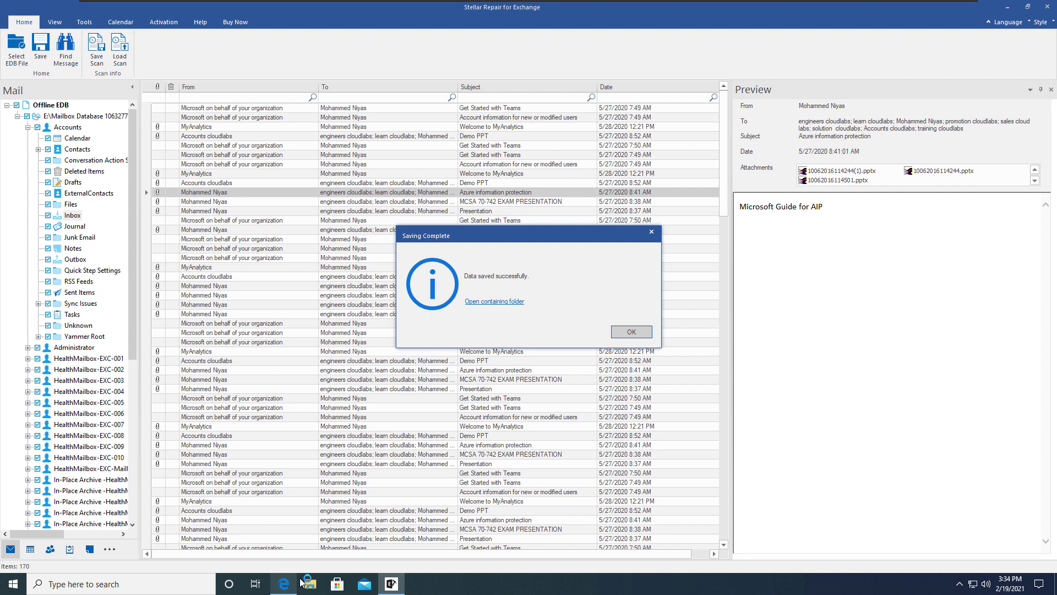
click(512, 301)
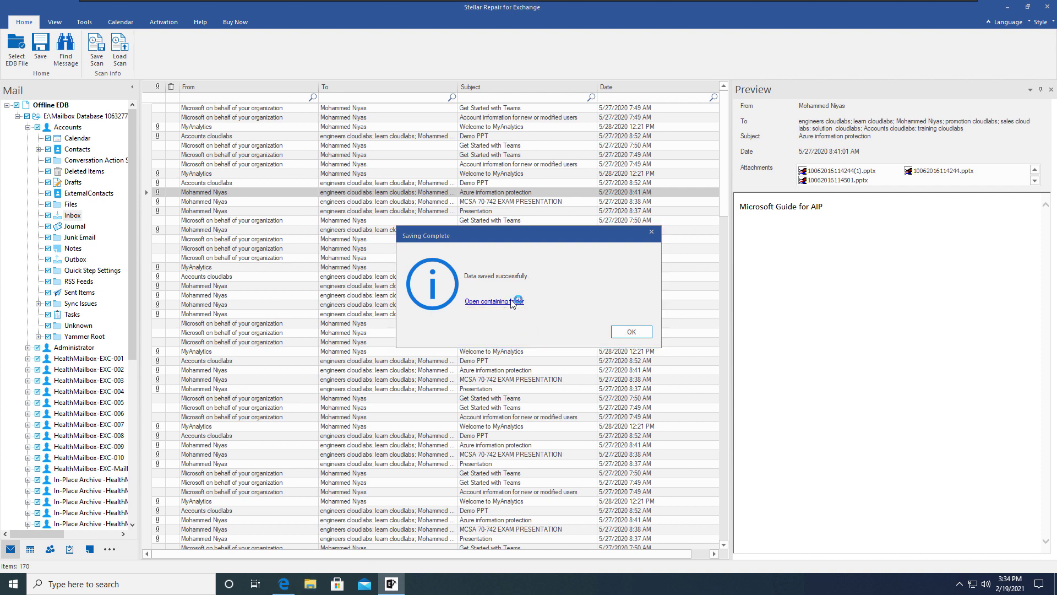
- Open the saved Azure information protection MSG in Outlook, then close it and the output folder
click(383, 196)
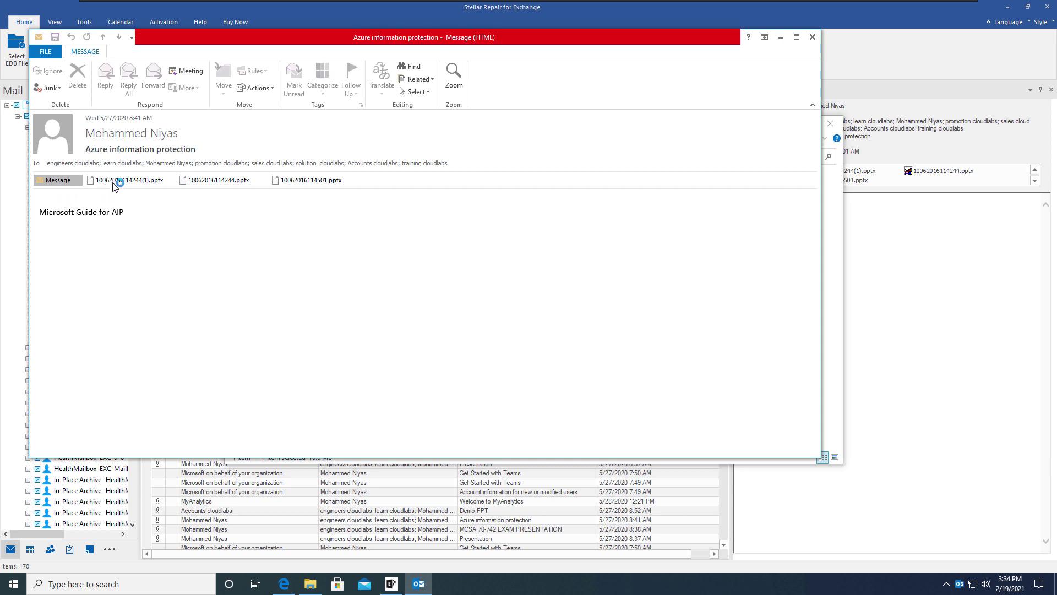
click(534, 357)
click(812, 36)
click(831, 127)
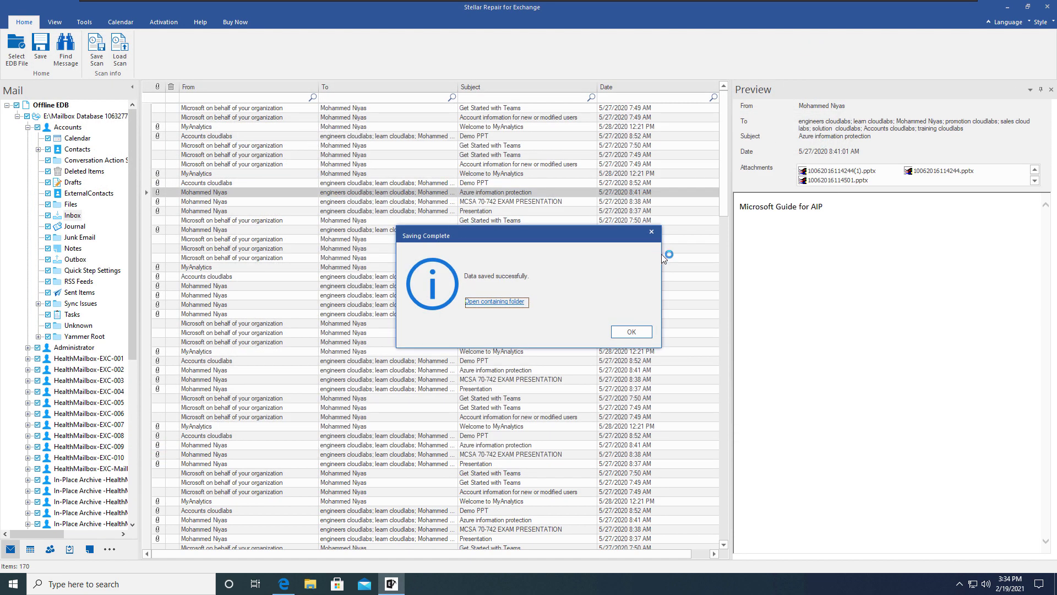
- Close the saving confirmation and select the Inbox folder under the Accounts mailbox
click(657, 233)
right_click(205, 194)
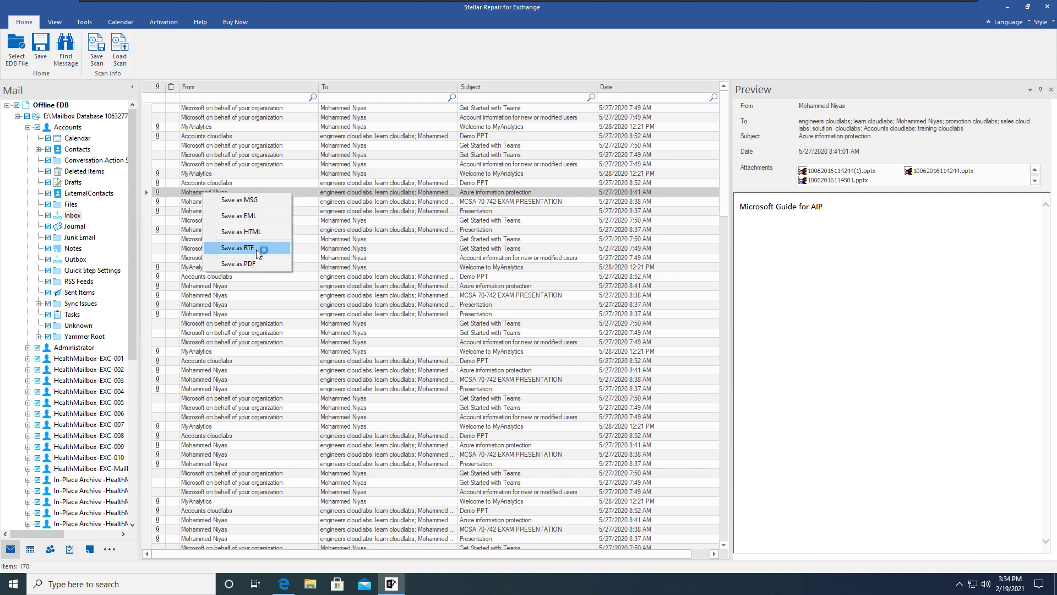
click(76, 216)
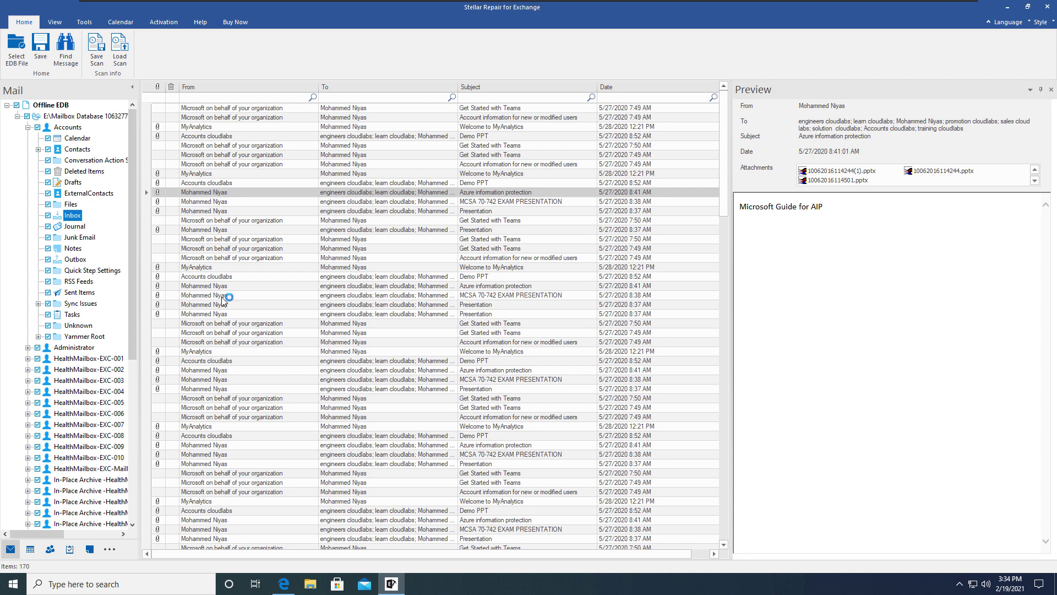
- Save the Accounts Inbox as PST with a start date set in the export filter
right_click(75, 218)
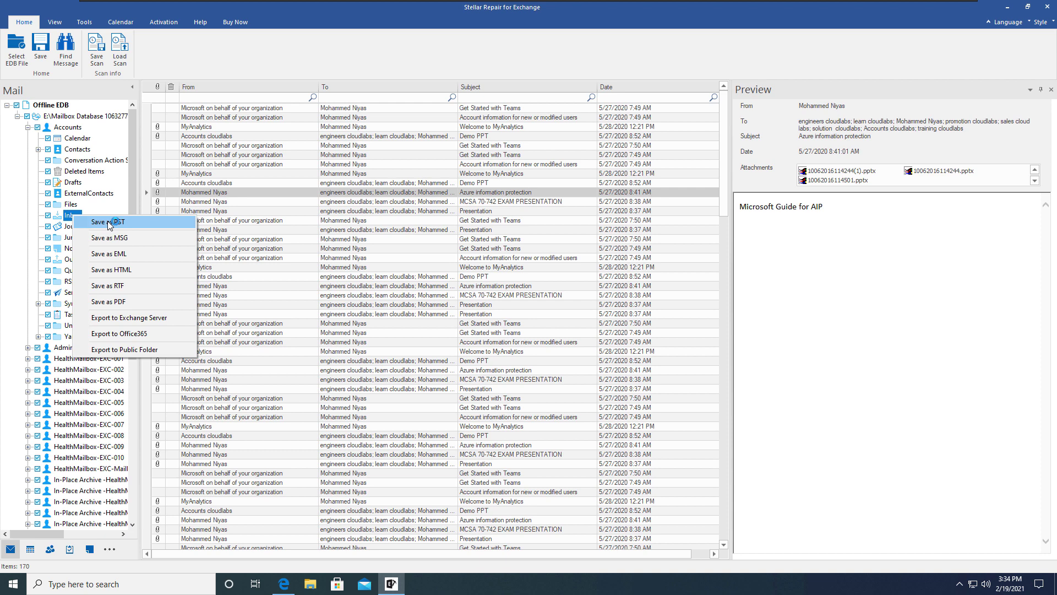
click(109, 223)
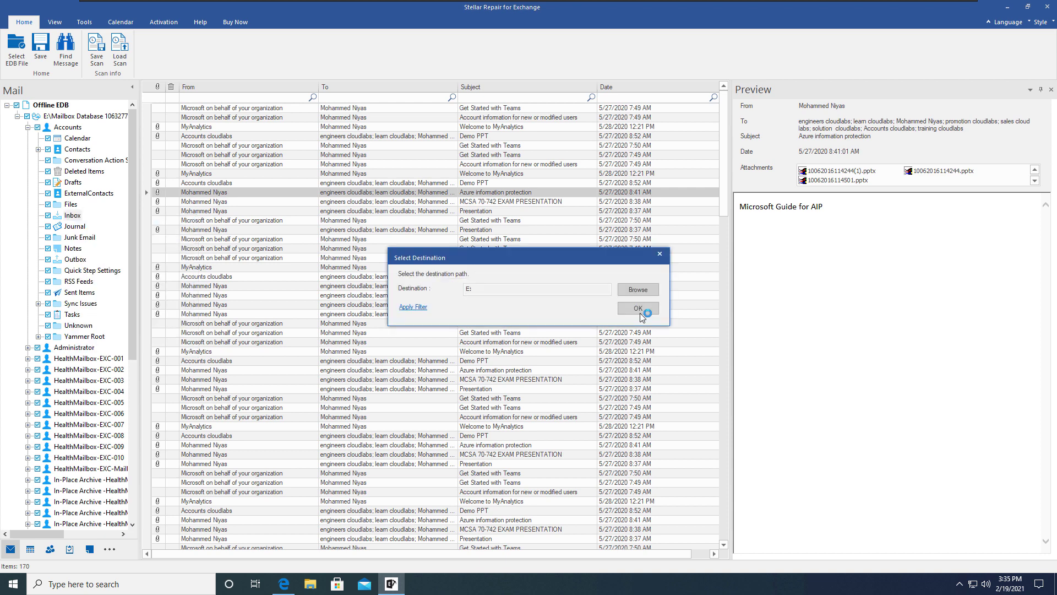
click(413, 306)
click(487, 240)
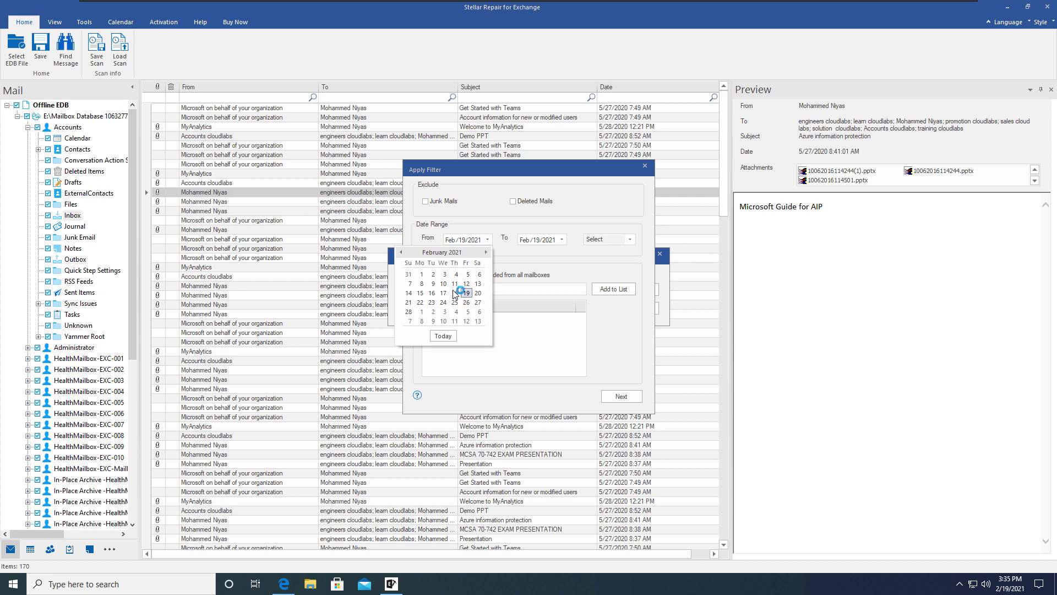
click(534, 272)
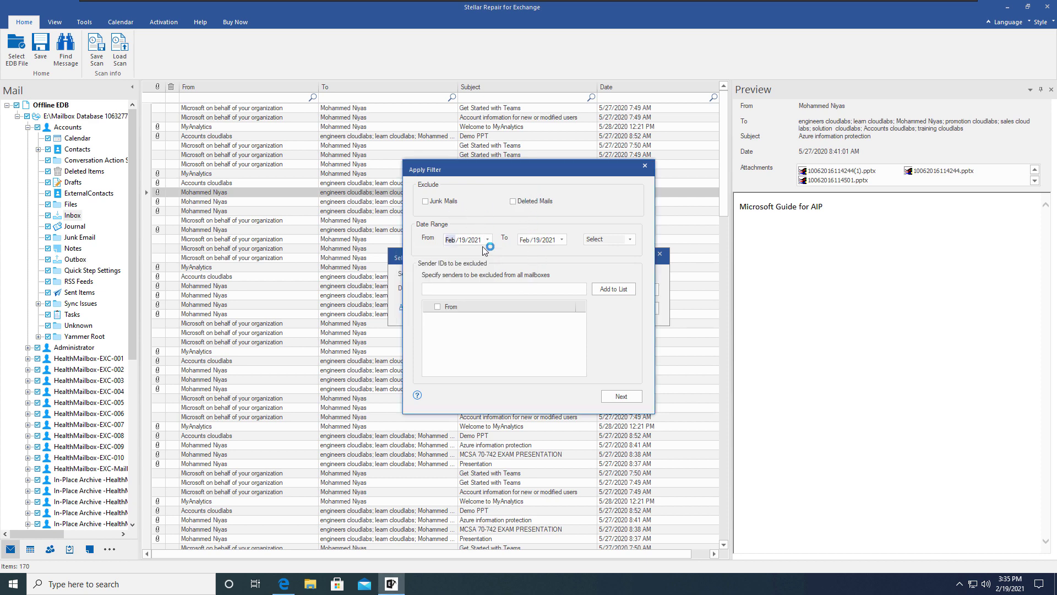
- Exclude one pasted sender address from the filter and start saving to drive E:
click(526, 289)
key(ctrl+v)
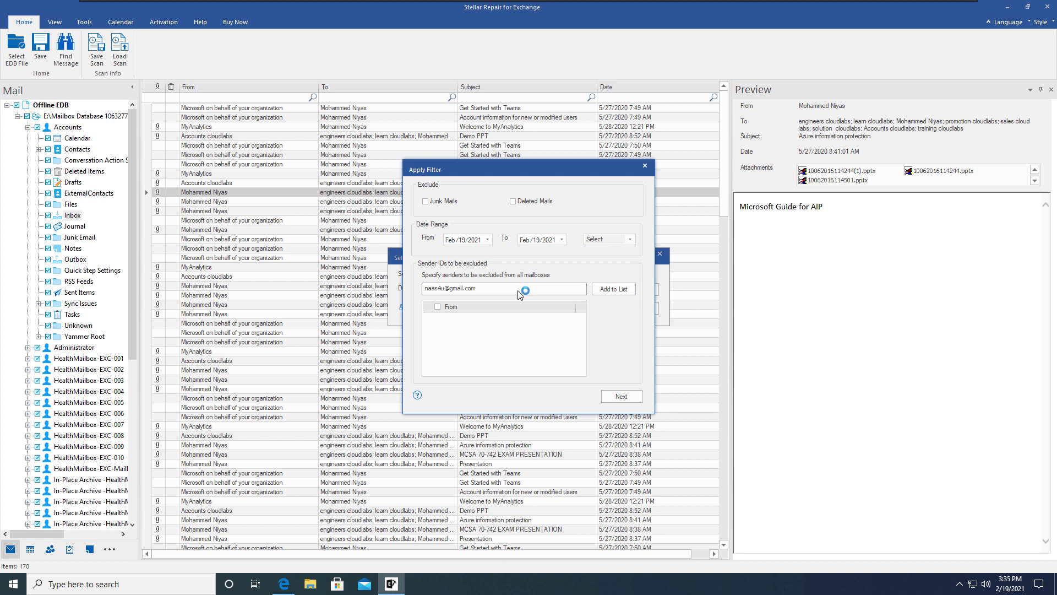
click(624, 290)
click(622, 397)
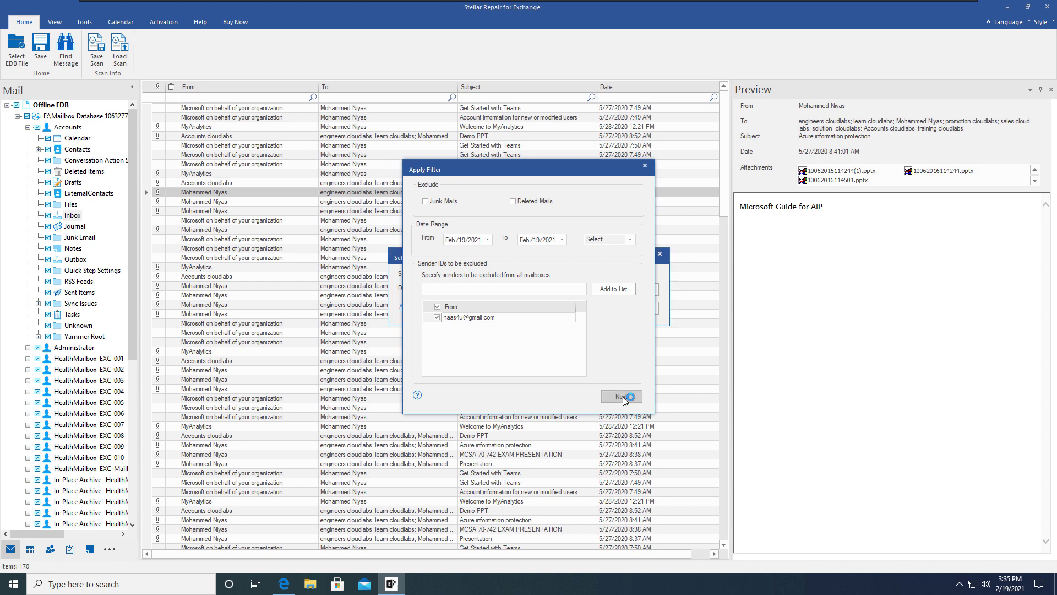
click(638, 309)
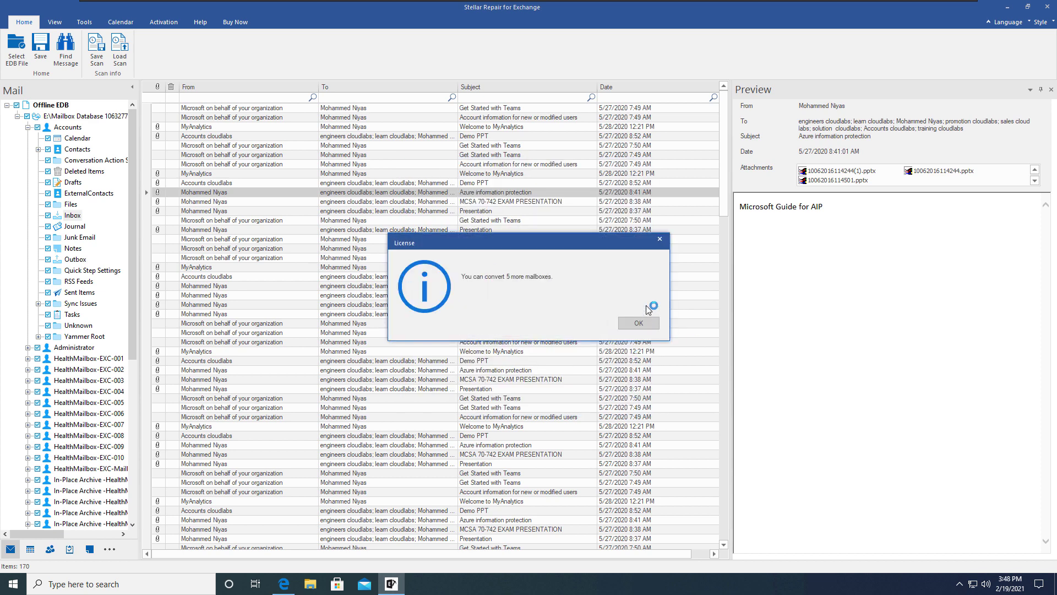
- Verify Accounts.pst is 5,869,929 KB in the Stellar folder on E:, then minimize Explorer
click(655, 324)
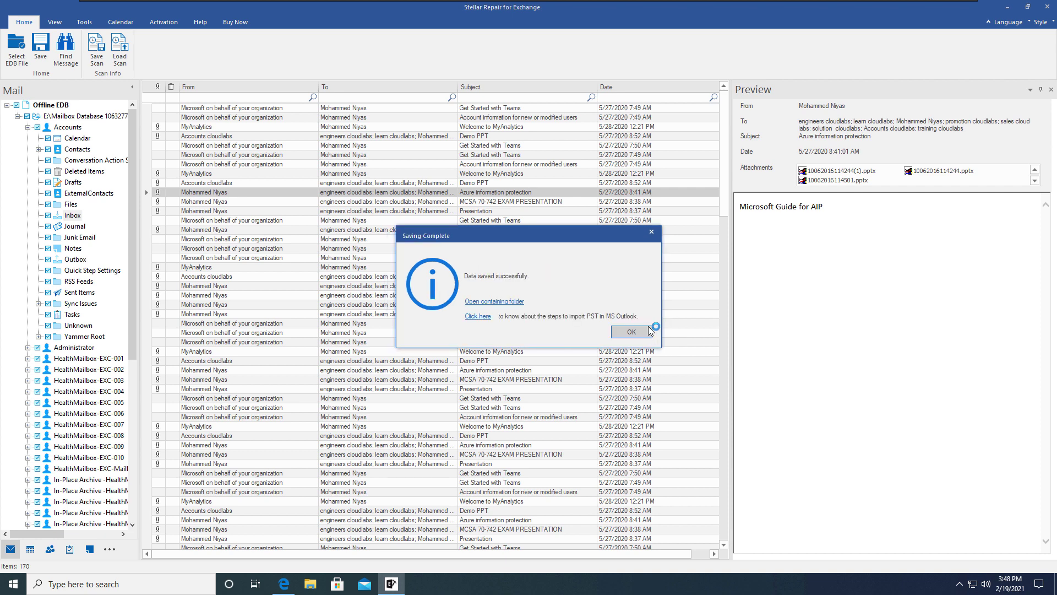
click(649, 331)
click(353, 192)
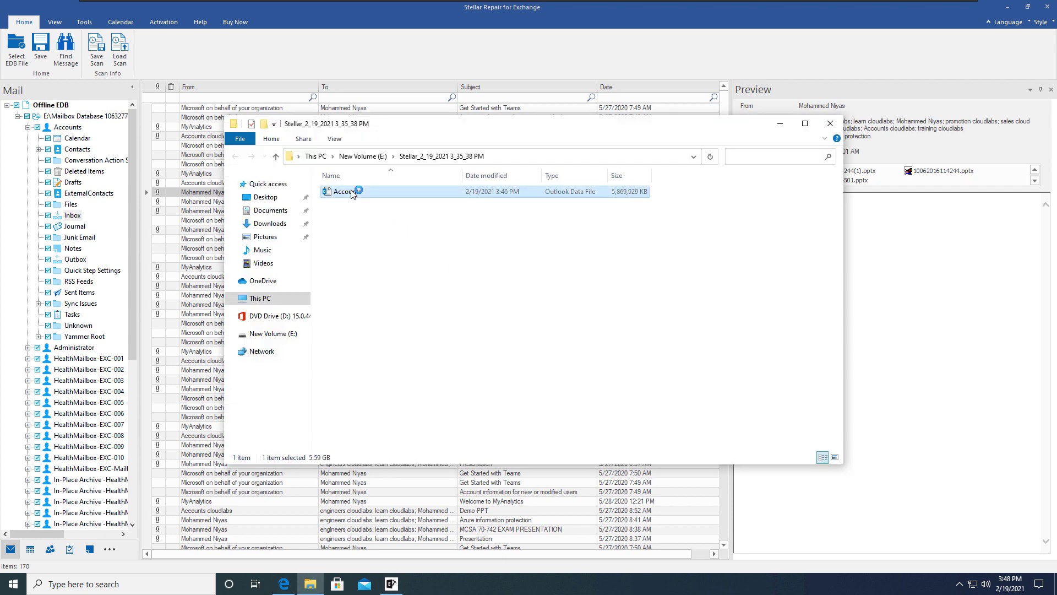
right_click(353, 193)
click(436, 373)
click(544, 202)
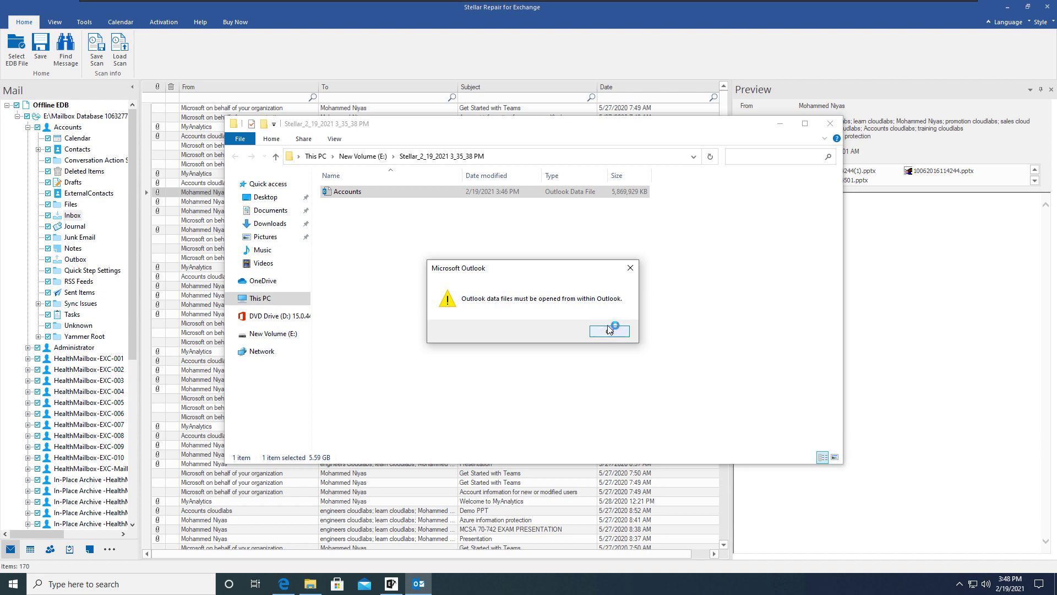
click(610, 331)
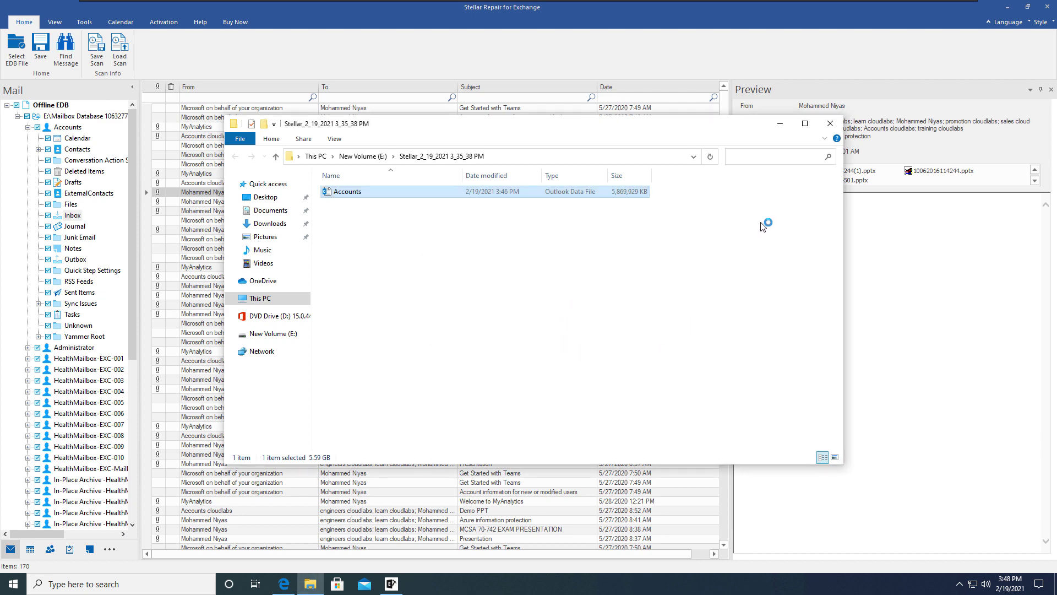
click(782, 125)
- Start exporting the Accounts mailbox to MS Exchange Server 2010 and higher
click(67, 127)
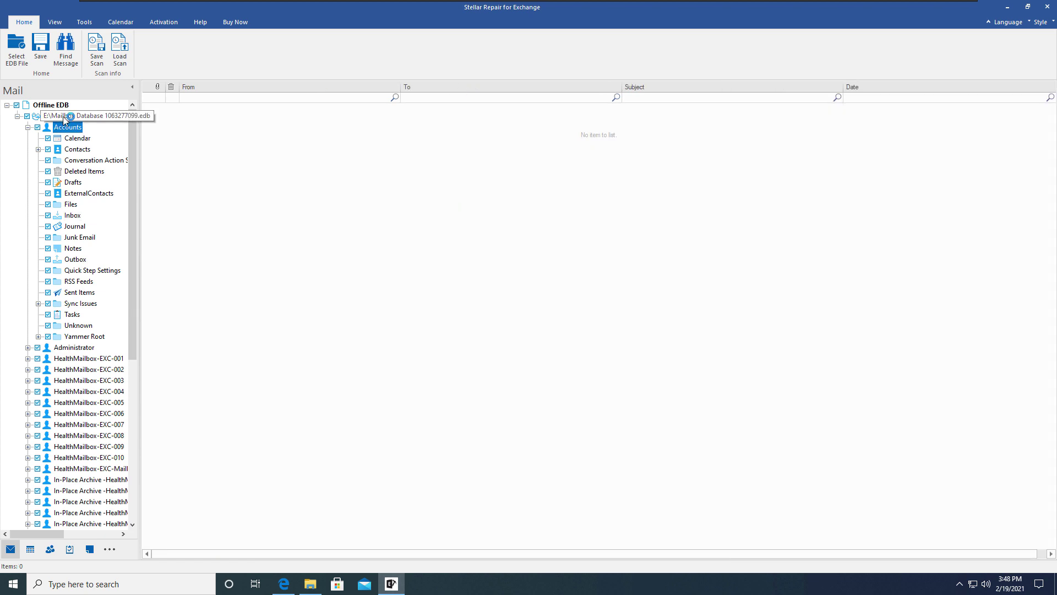
click(64, 116)
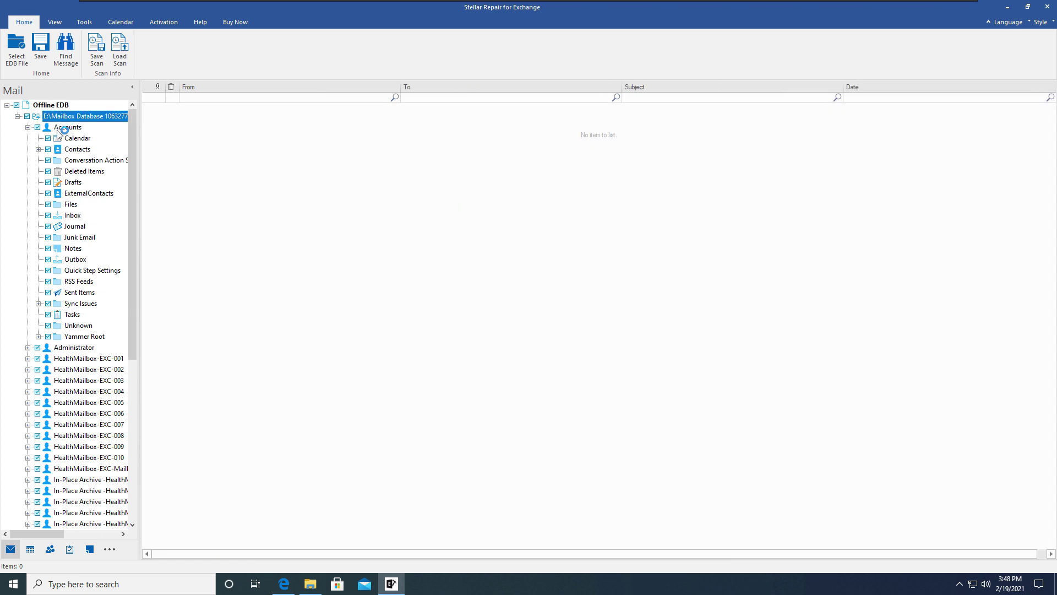
right_click(58, 131)
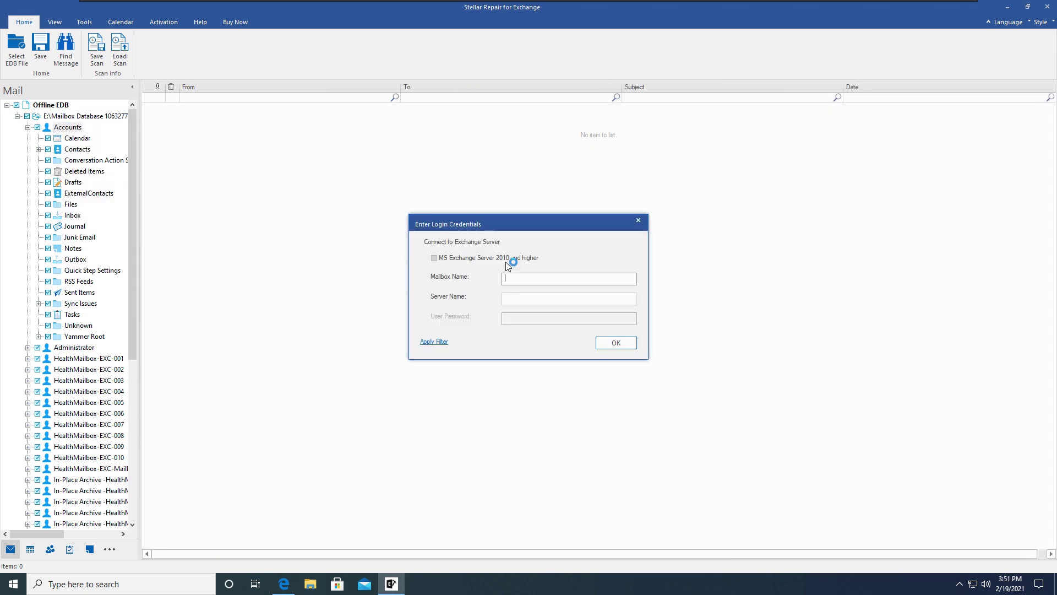
click(507, 260)
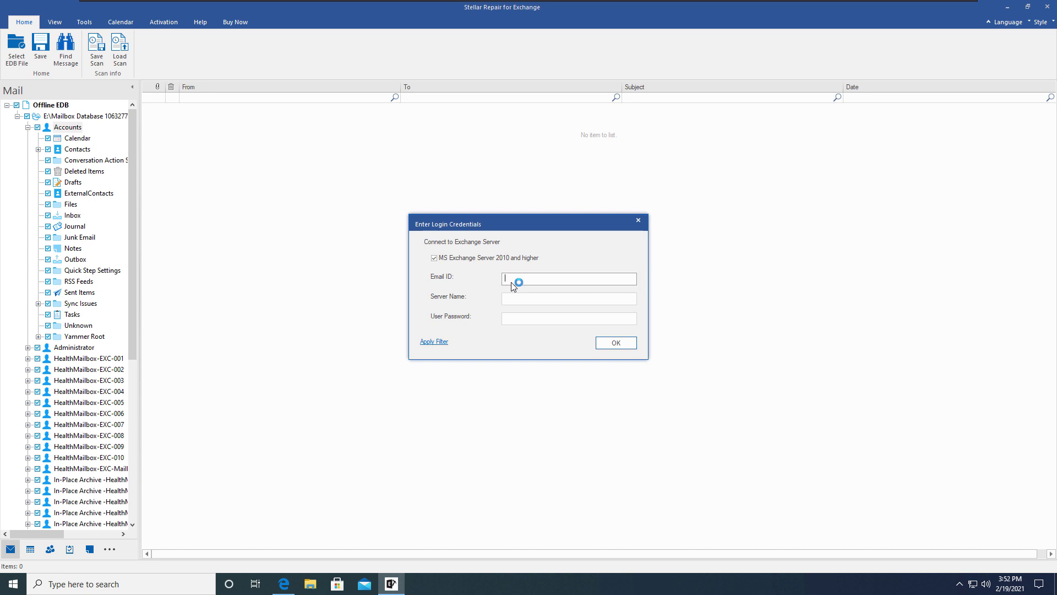
- Enter the mailbox e-mail ID, server name exc.proguide.com and the account password
key(Tab)
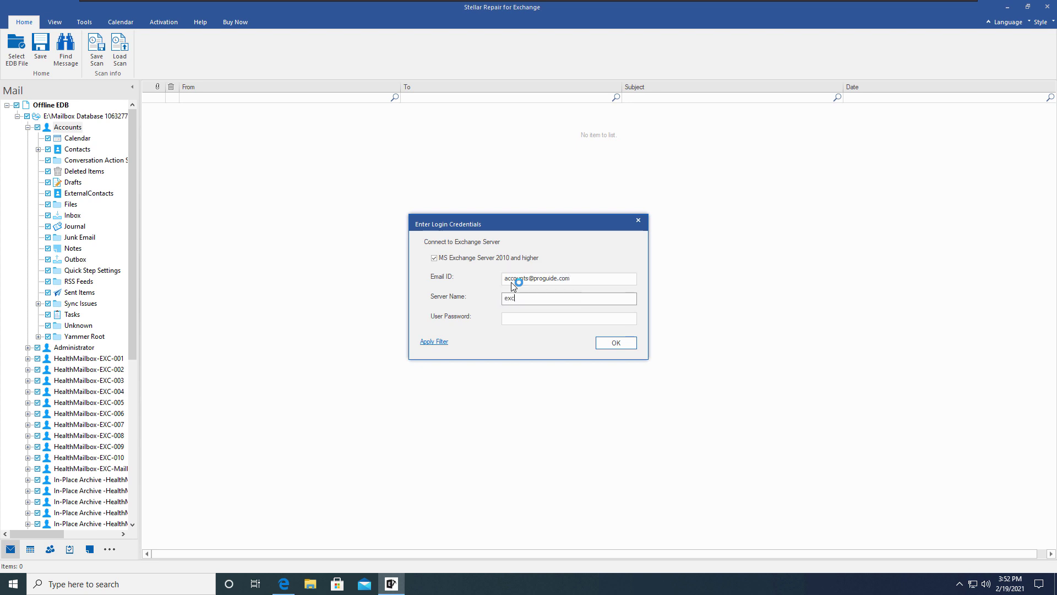
text(exc.proguide.com)
key(Tab)
text(********)
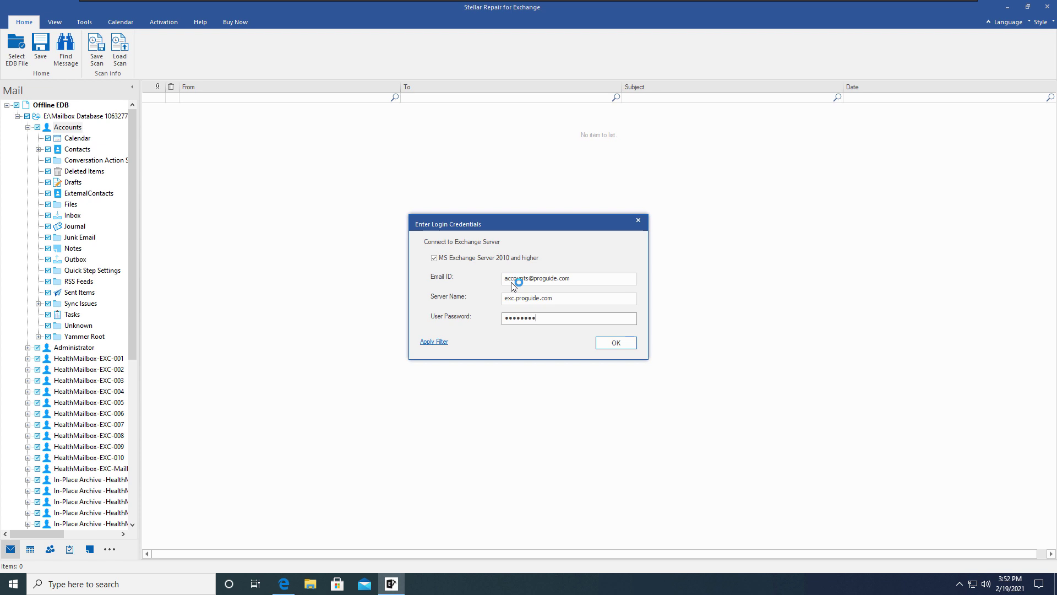
- Choose Export to Office365 for the Accounts mailbox
right_click(66, 128)
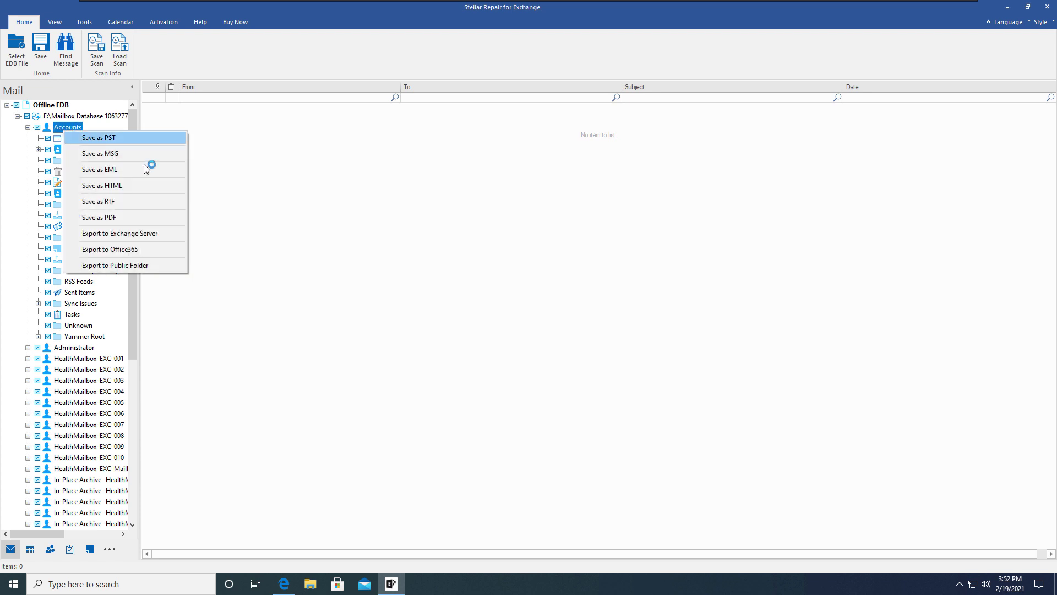
click(144, 164)
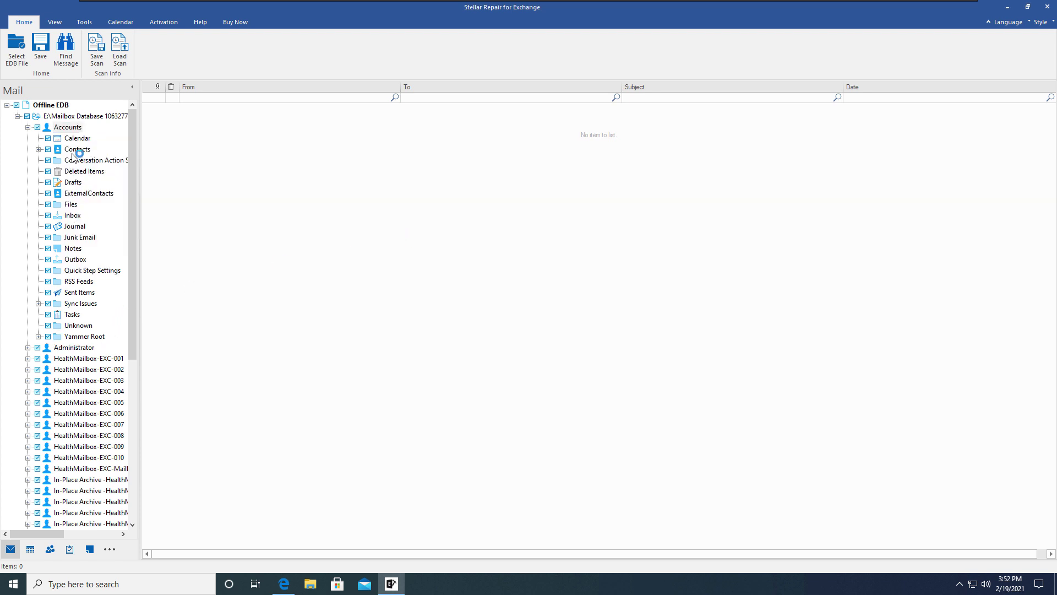
right_click(73, 129)
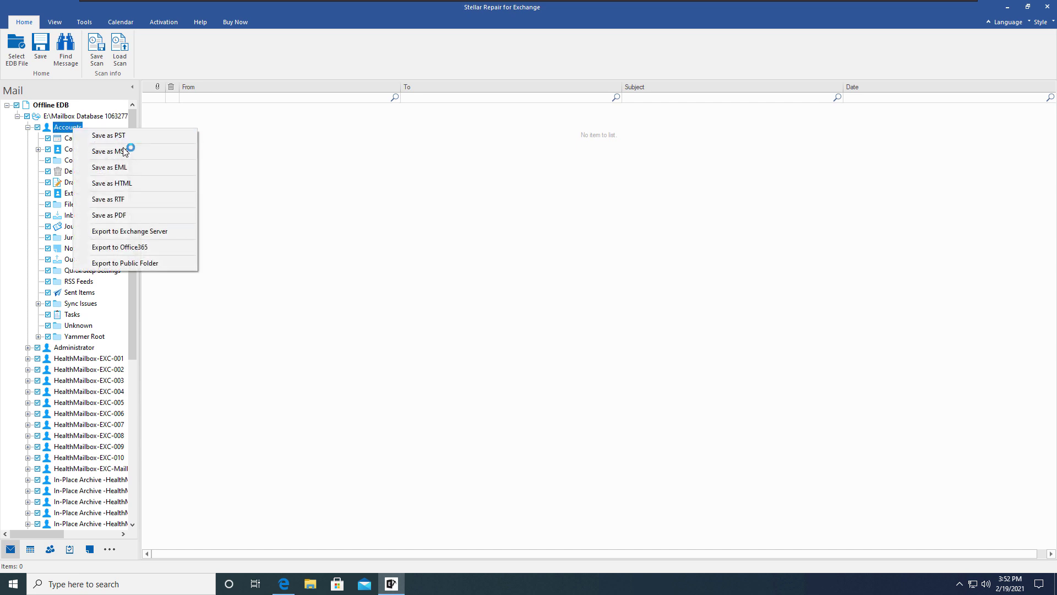
click(144, 248)
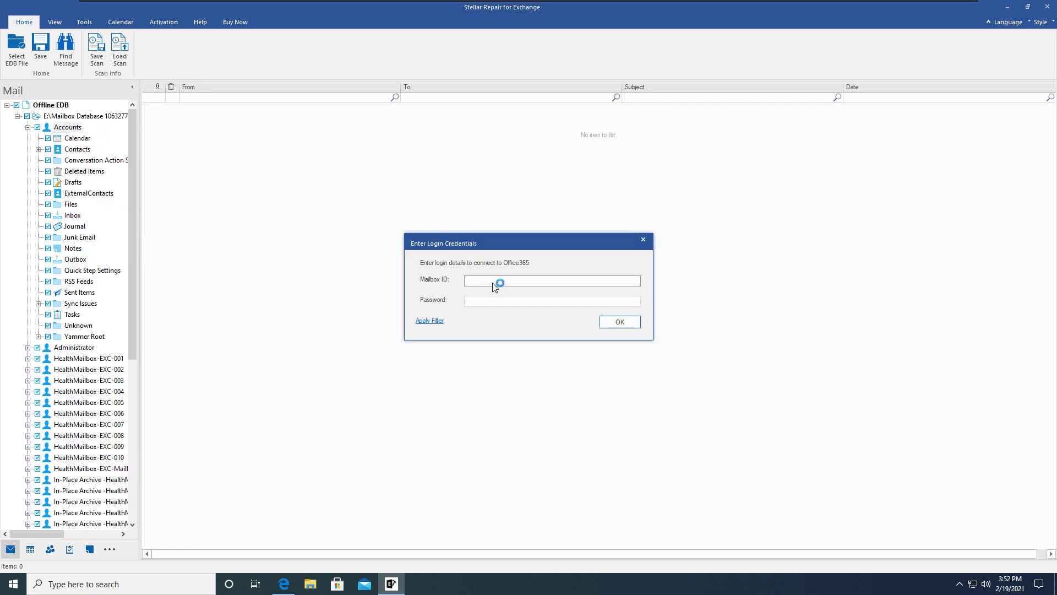
- Submit the Office 365 admin mailbox ID and password, then dismiss the licence notice
key(Tab)
text(x)
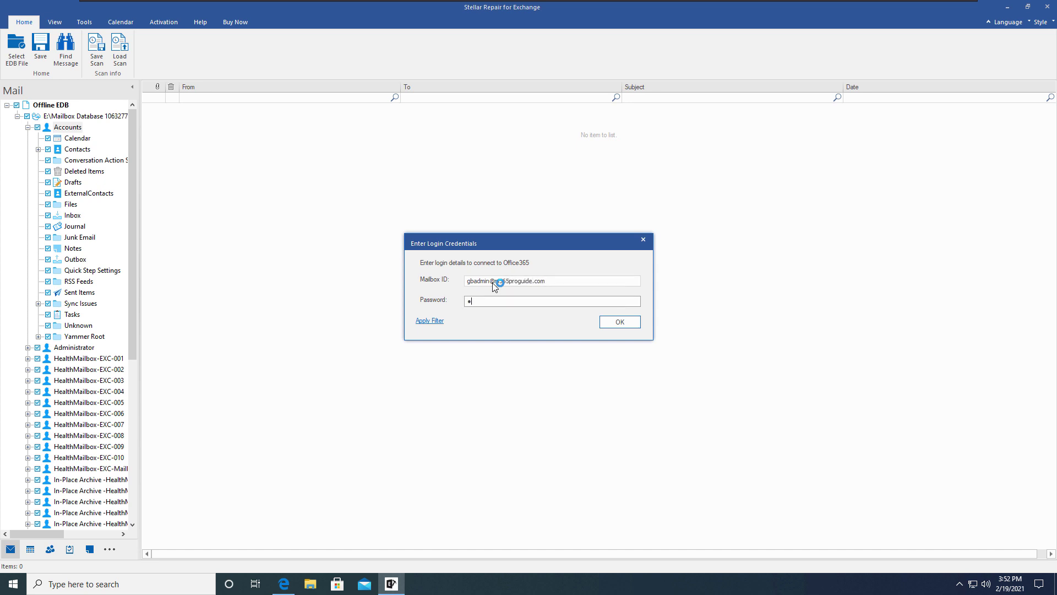
text(xxxxx)
key(BackSpace)
key(BackSpace)
key(BackSpace)
key(BackSpace)
key(BackSpace)
key(BackSpace)
text(xxxxxxxxx)
click(609, 325)
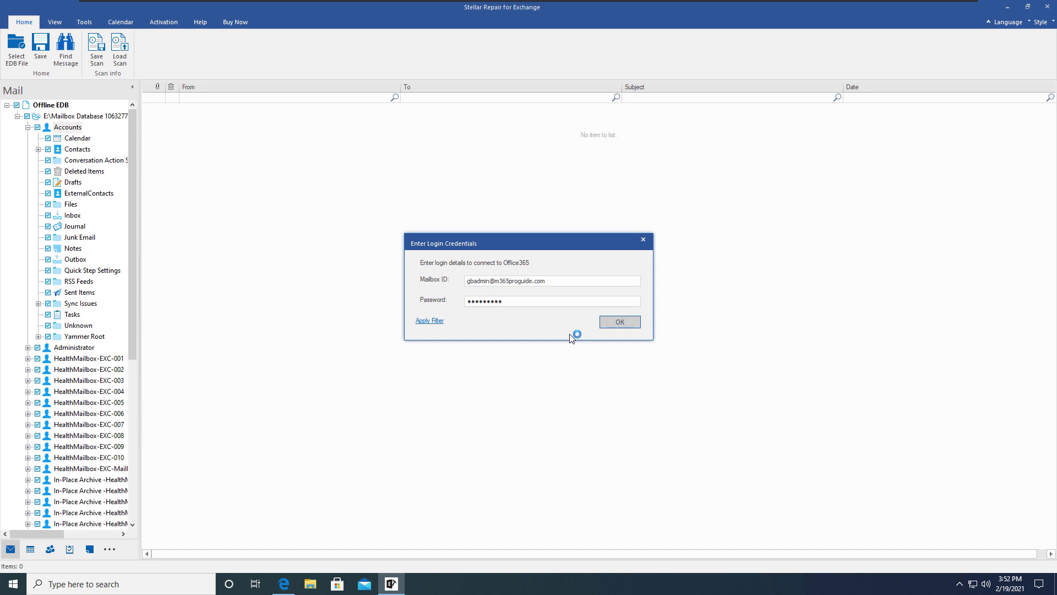
click(630, 324)
- Close the export success message and show the Accounts mailbox's Save as and Export menu
click(633, 323)
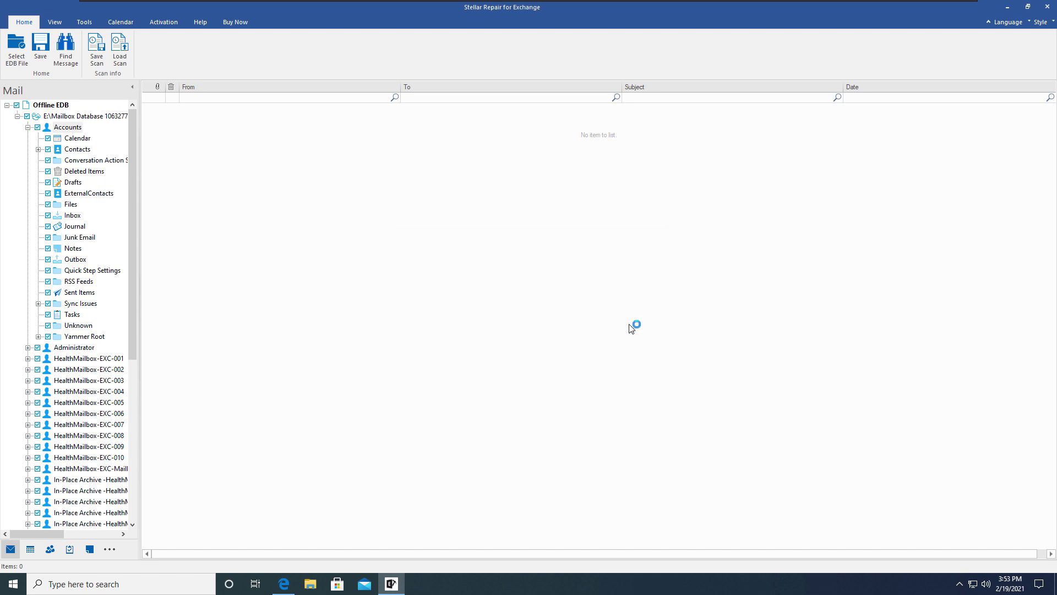
right_click(70, 126)
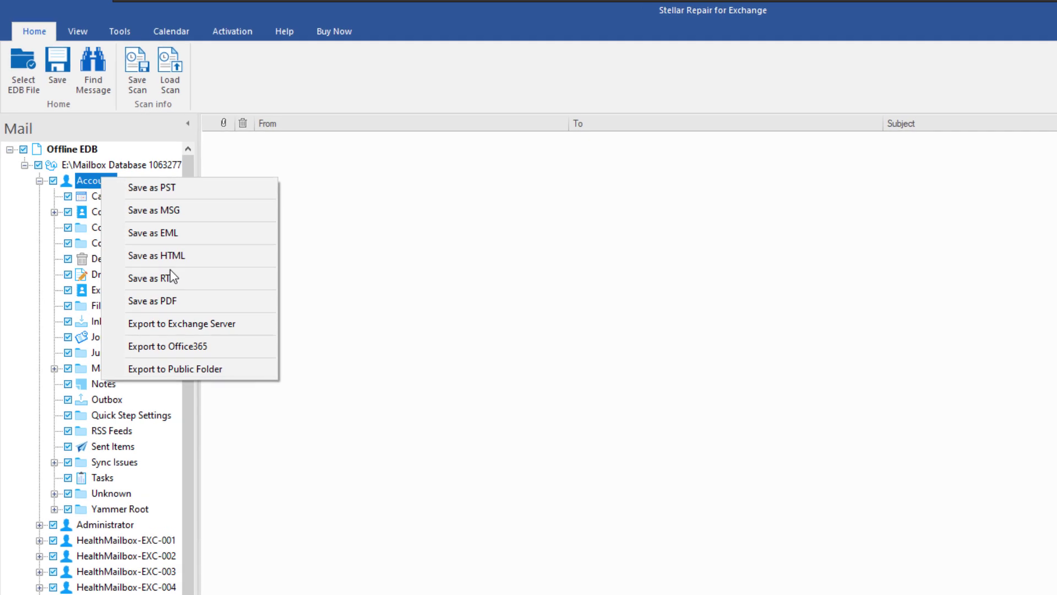